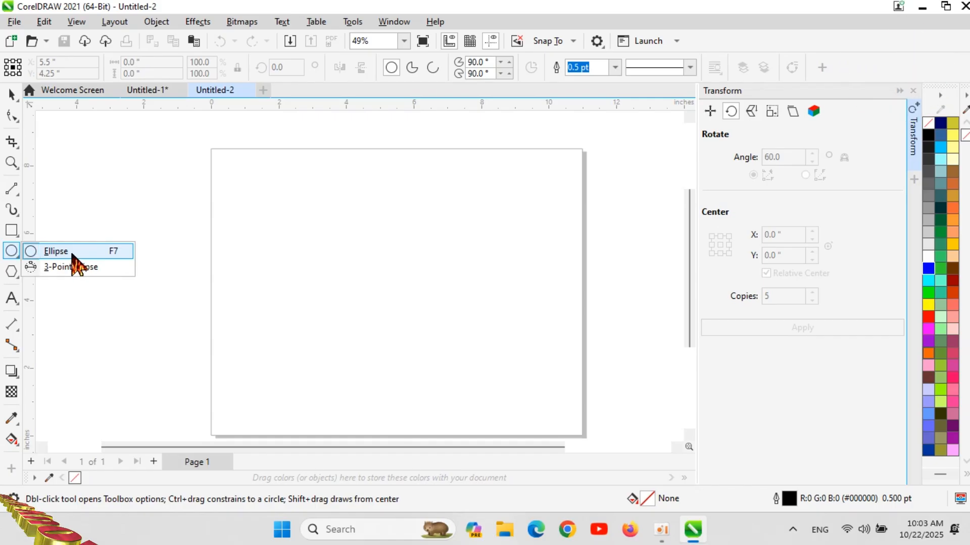
Step: Draw a circle about 5.87 inches in diameter and move it fully onto the upper part of the page
left_click(67, 255)
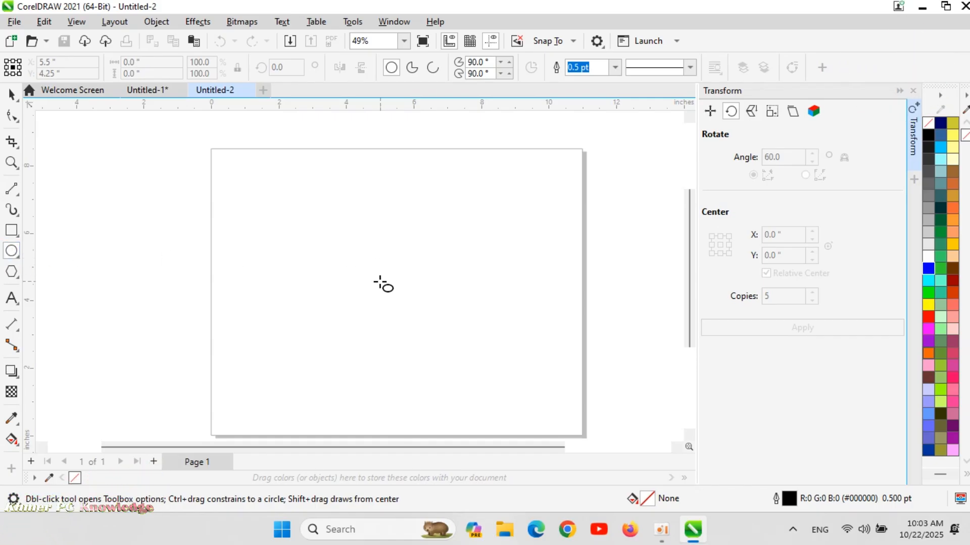
mouse_move(313, 240)
left_mouse_down()
mouse_move(340, 274)
mouse_move(363, 339)
left_mouse_up()
left_click(10, 95)
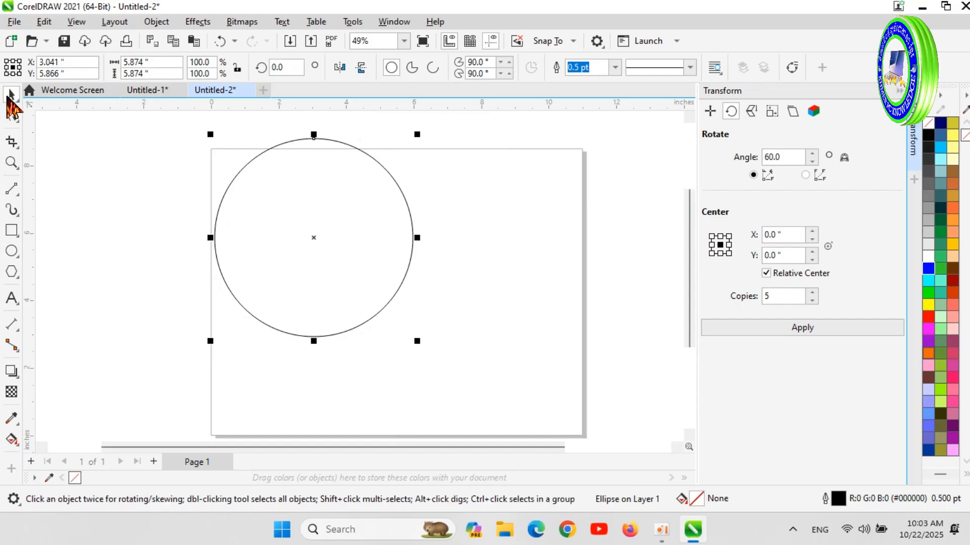
left_click_drag(326, 204, 369, 216)
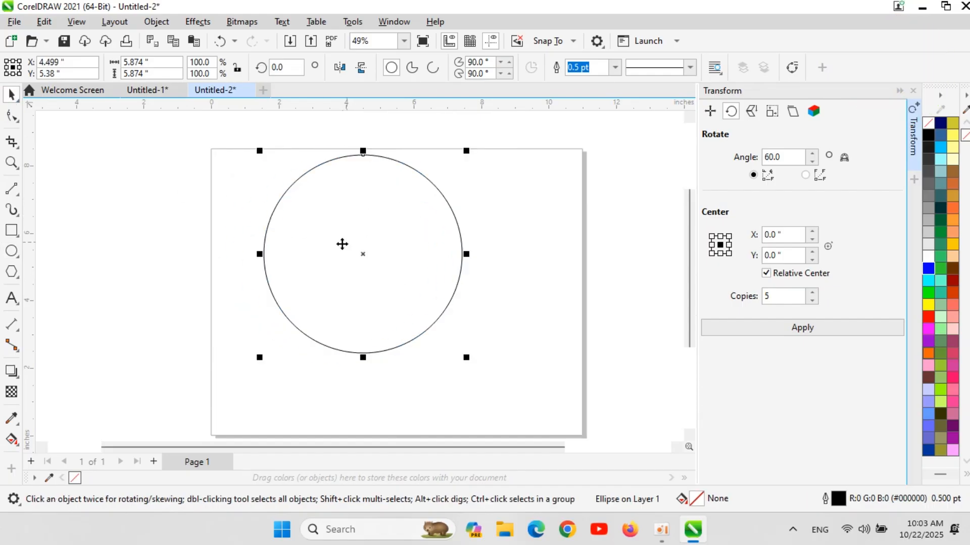
Step: Add a concentric copy of the circle scaled to 33.3%, and blend the two circles using 4 steps
scroll(342, 244, "up", 1)
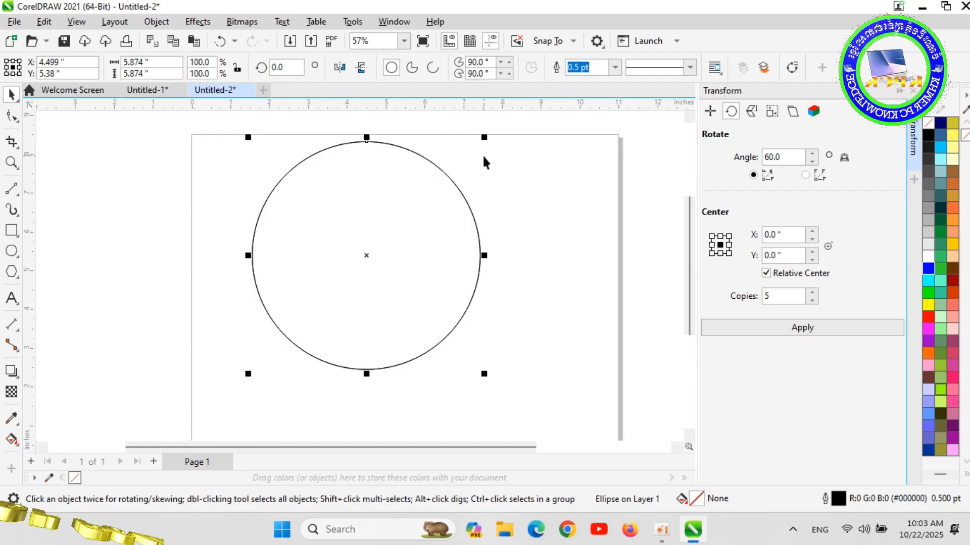
left_click_drag(484, 140, 426, 213)
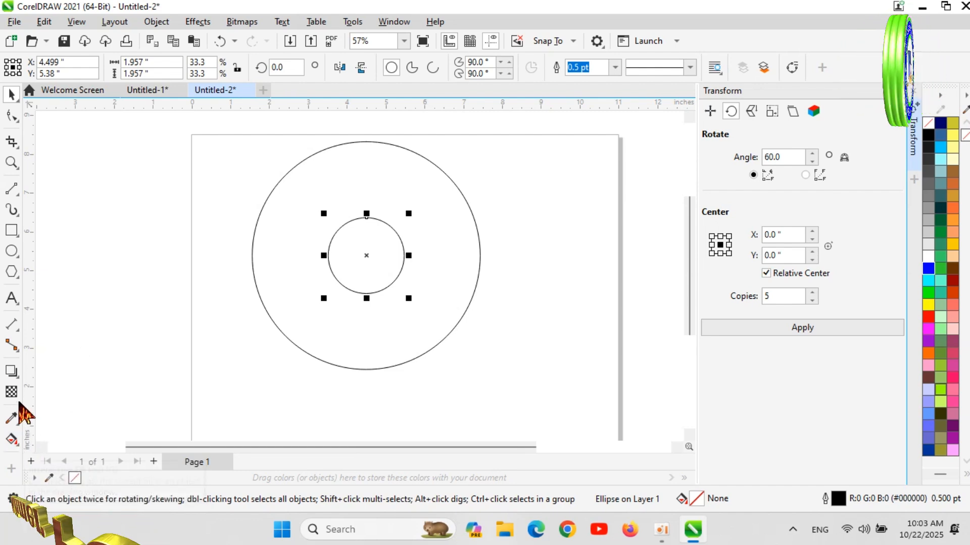
left_click(12, 372)
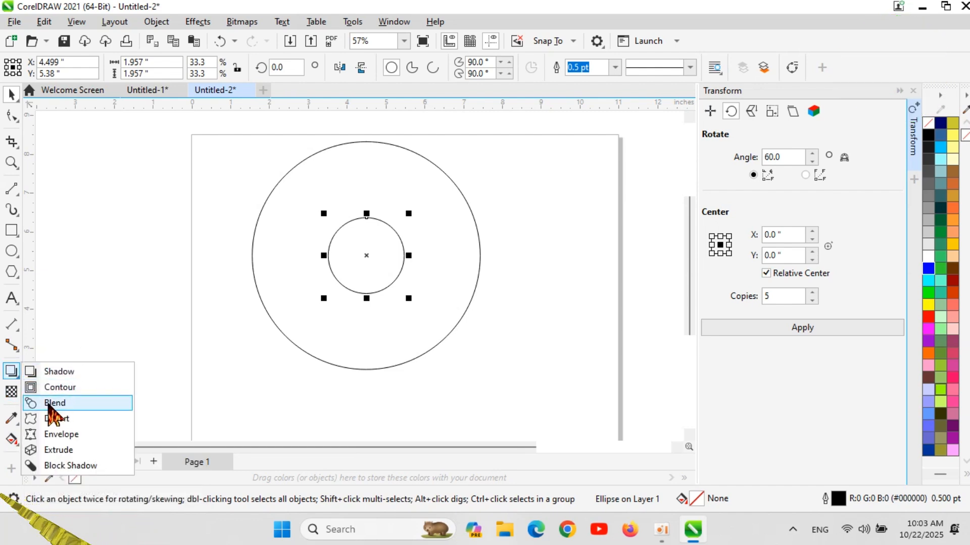
left_click(50, 403)
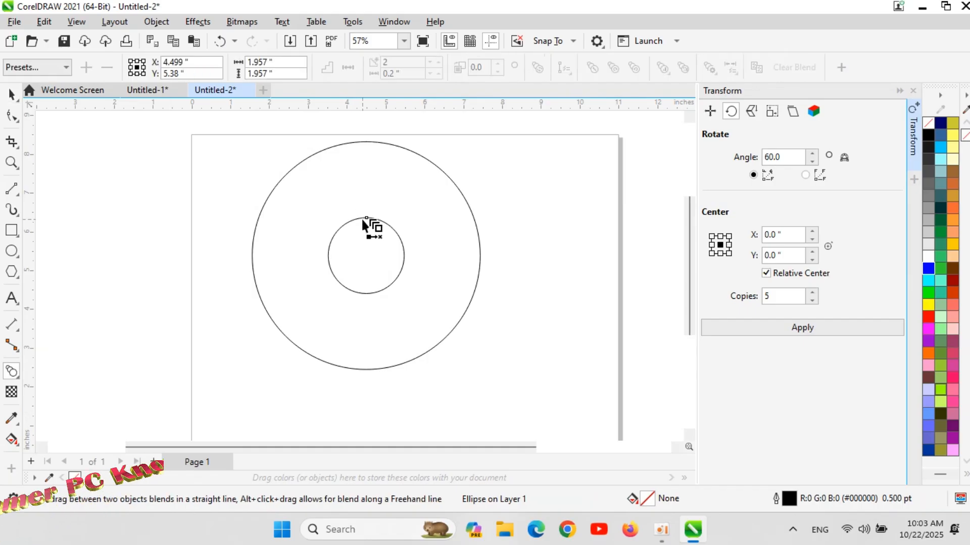
left_click_drag(369, 145, 369, 141)
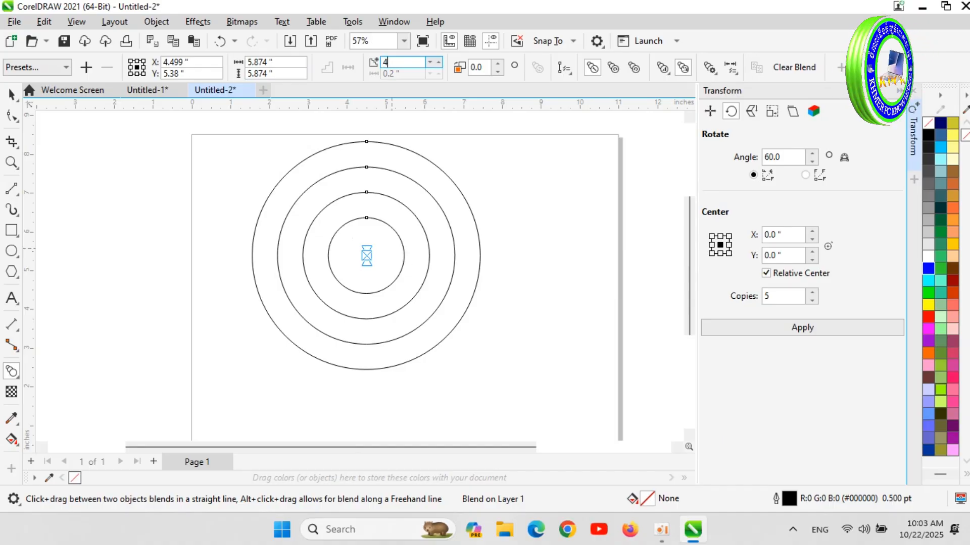
key("Return")
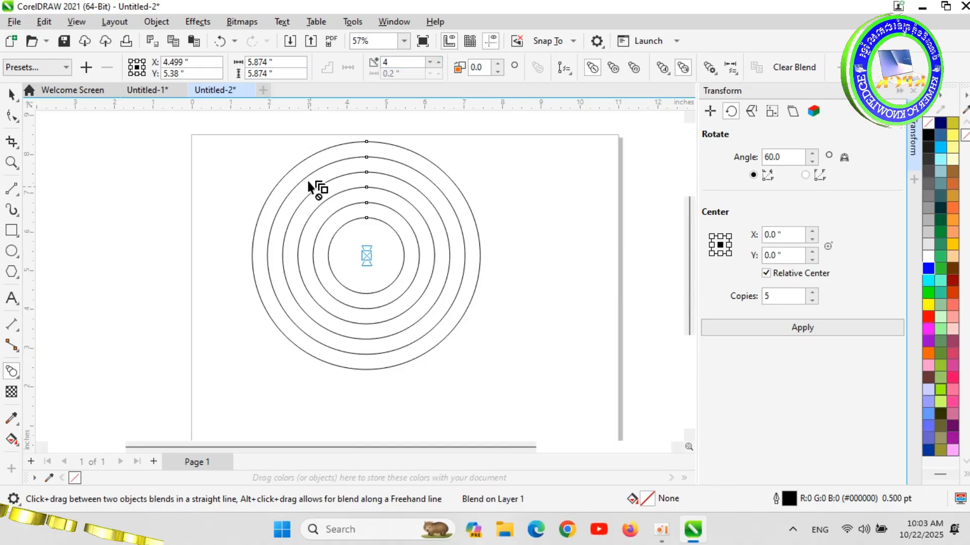
Step: Draw a vertical line between the outer circle's top and bottom quadrants and a horizontal line about 6.2 inches long across the circles
scroll(309, 183, "up", 2)
scroll(528, 187, "down", 2)
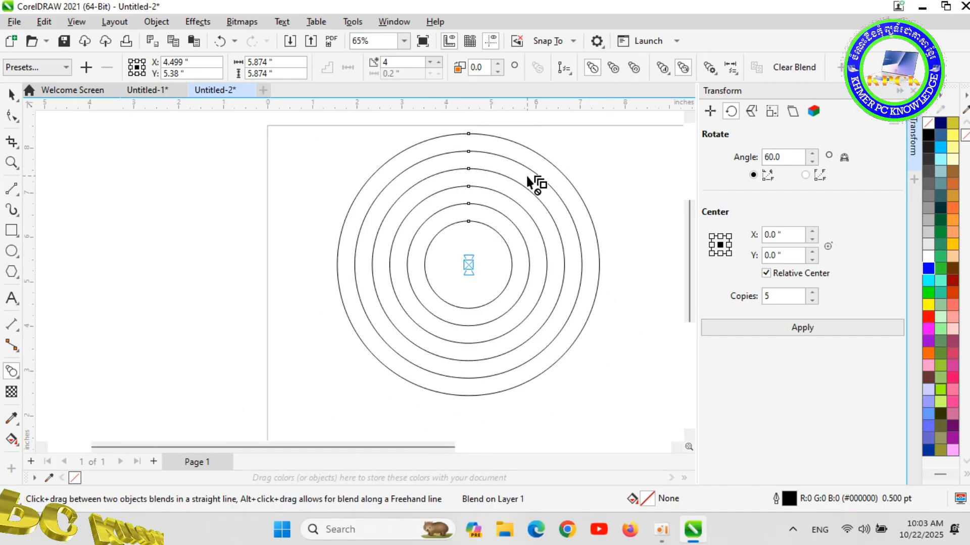
scroll(514, 141, "up", 2)
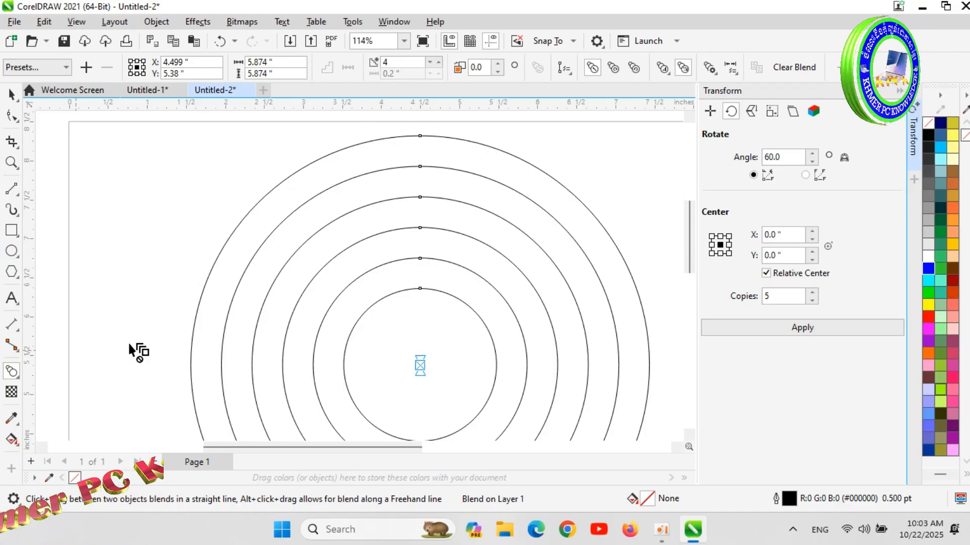
scroll(422, 283, "down", 2)
scroll(696, 211, "down", 3)
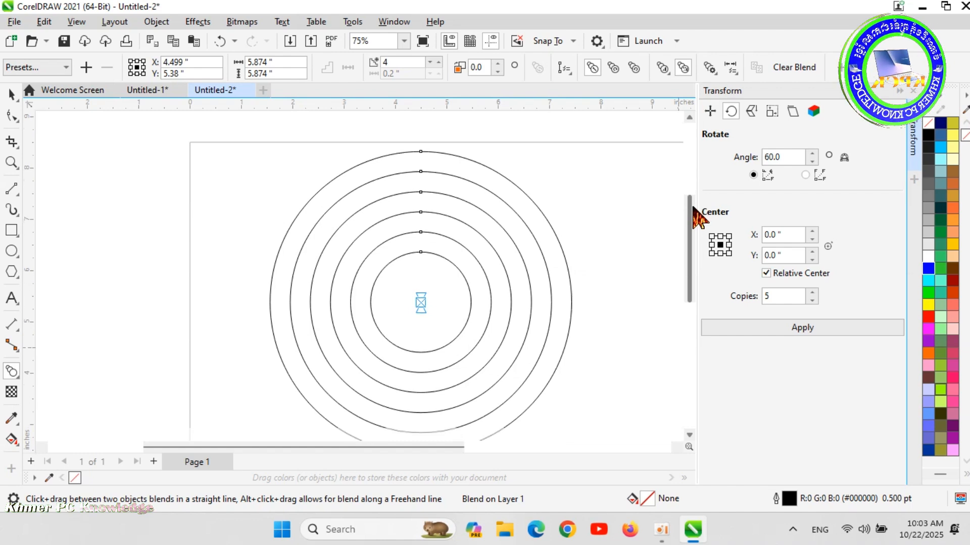
left_click(11, 189)
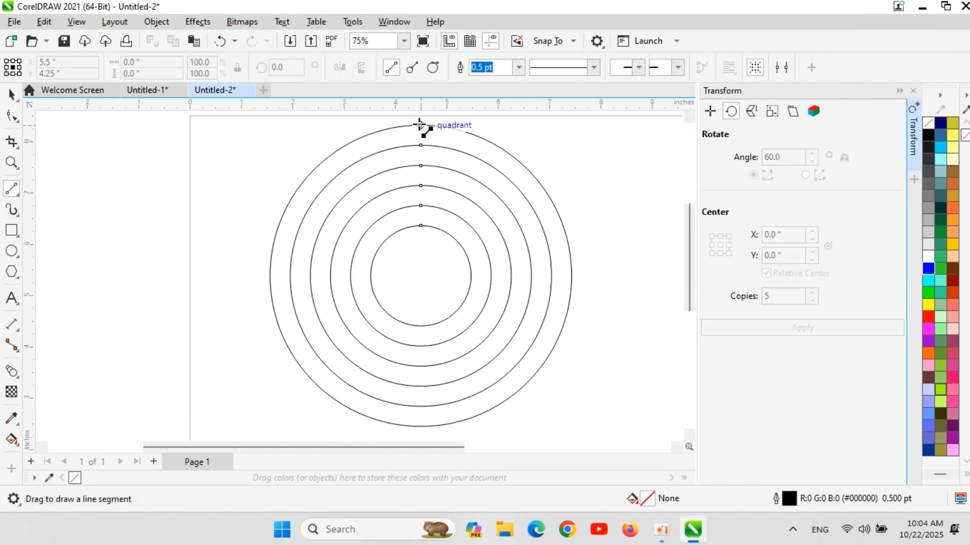
left_click_drag(420, 125, 421, 427)
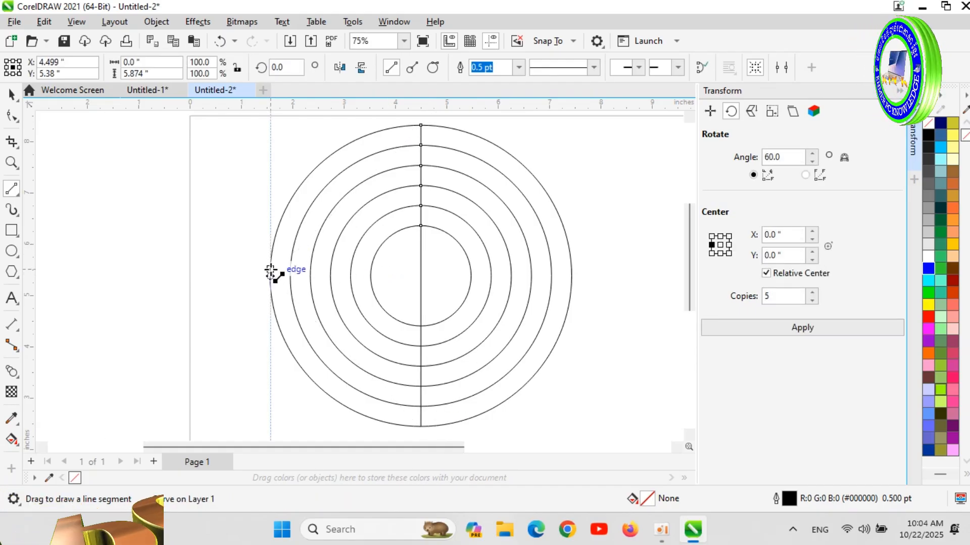
left_click_drag(271, 270, 588, 269)
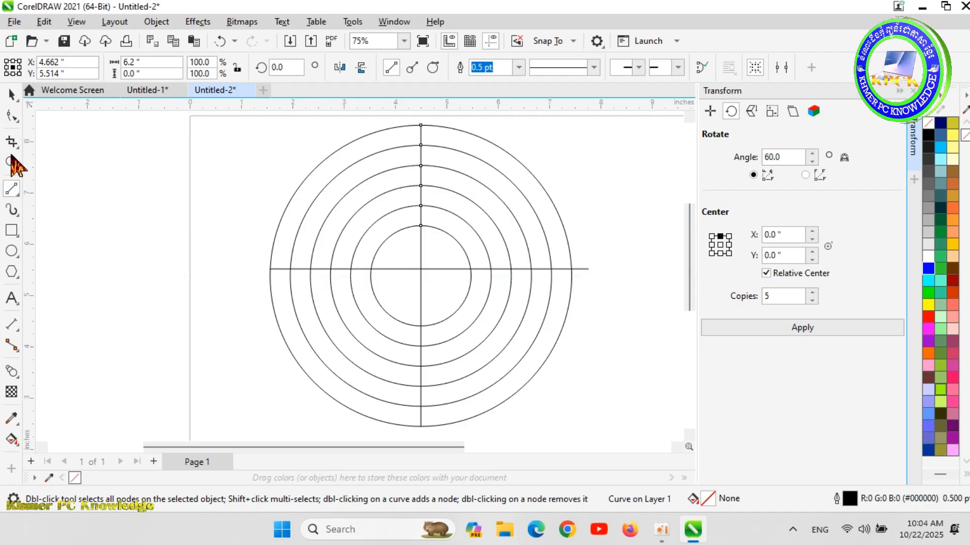
Step: Break the circle blend apart and deselect everything
double_click(10, 97)
scroll(435, 208, "down", 2)
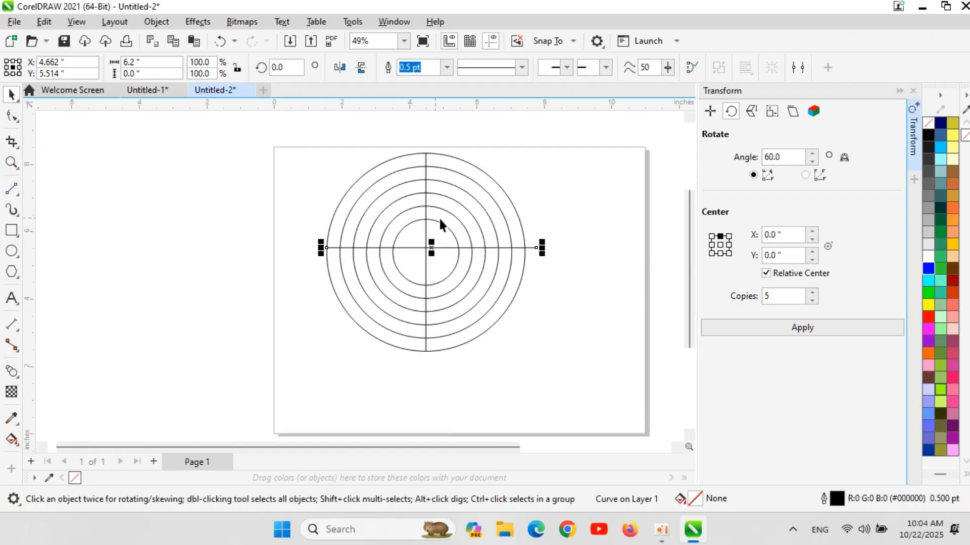
right_click(477, 197)
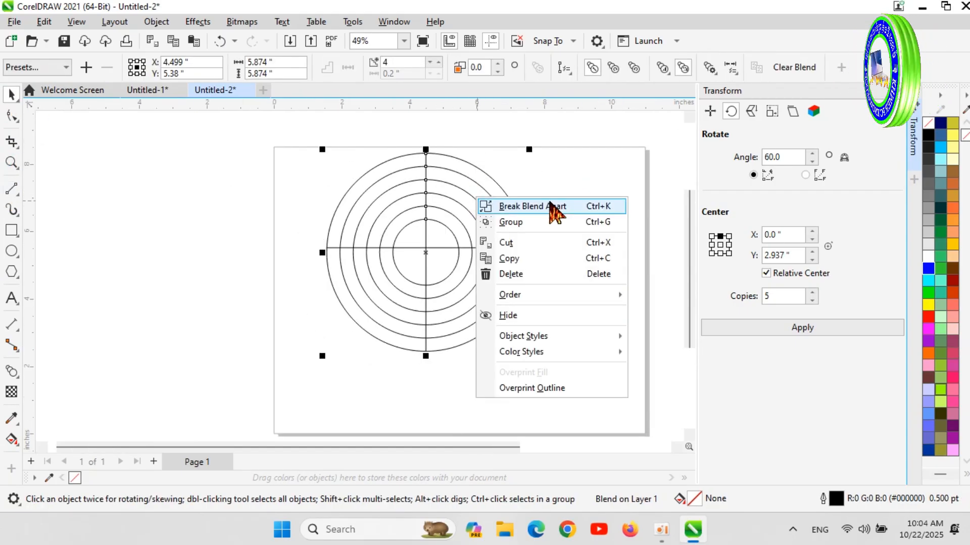
left_click(523, 207)
scroll(568, 193, "up", 2)
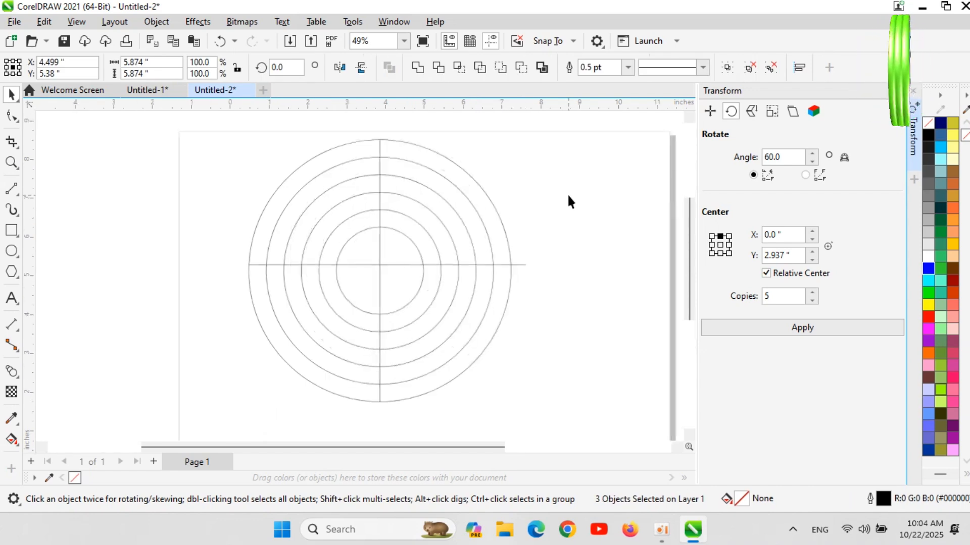
left_click(553, 227)
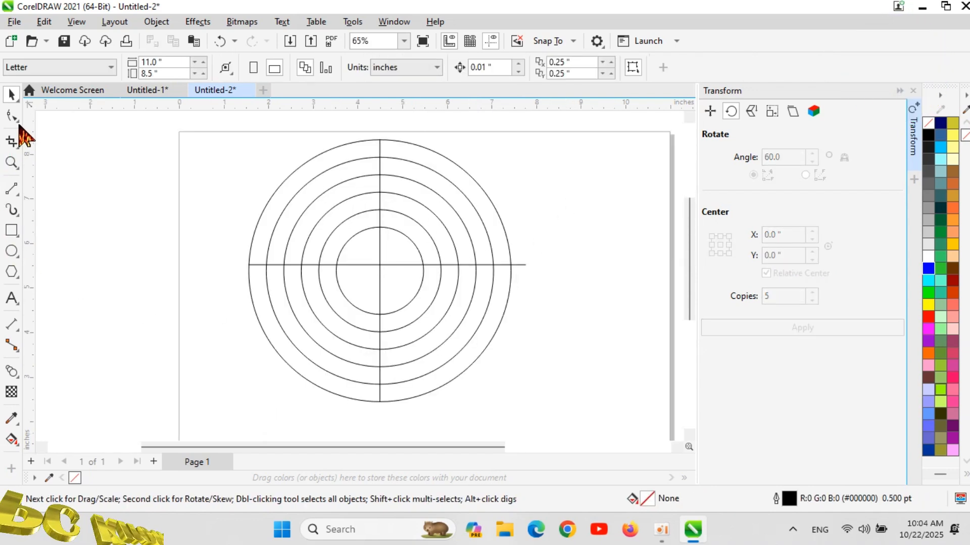
Step: Remove the right half, the lower-left quarter and the leftover line pieces with Virtual Segment Delete, keeping only the upper-left quarter
left_click(12, 142)
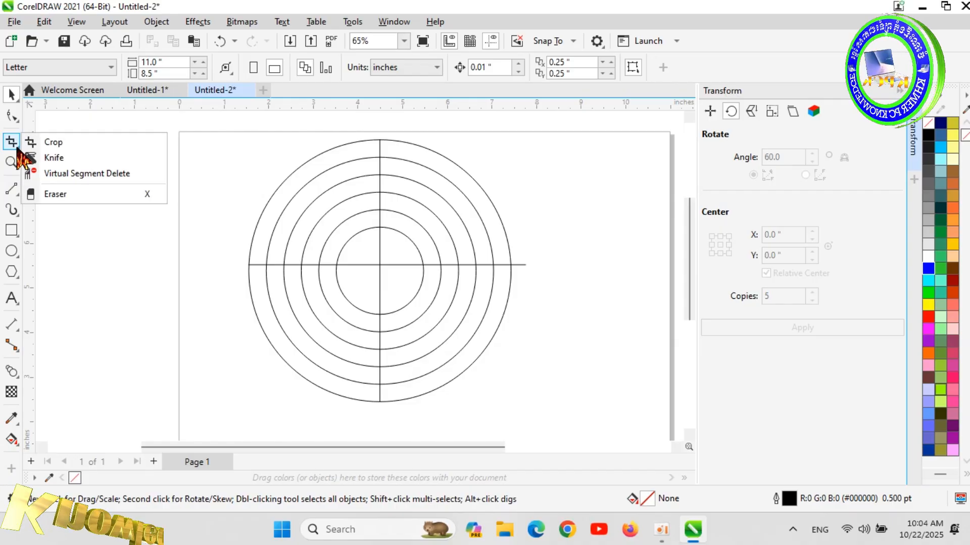
left_click(66, 176)
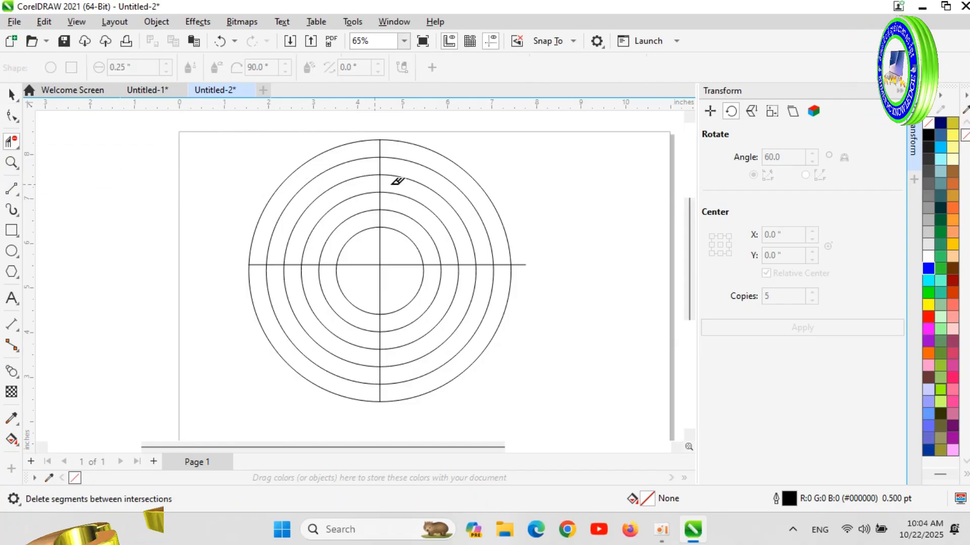
scroll(495, 239, "down", 2)
left_click_drag(448, 156, 466, 381)
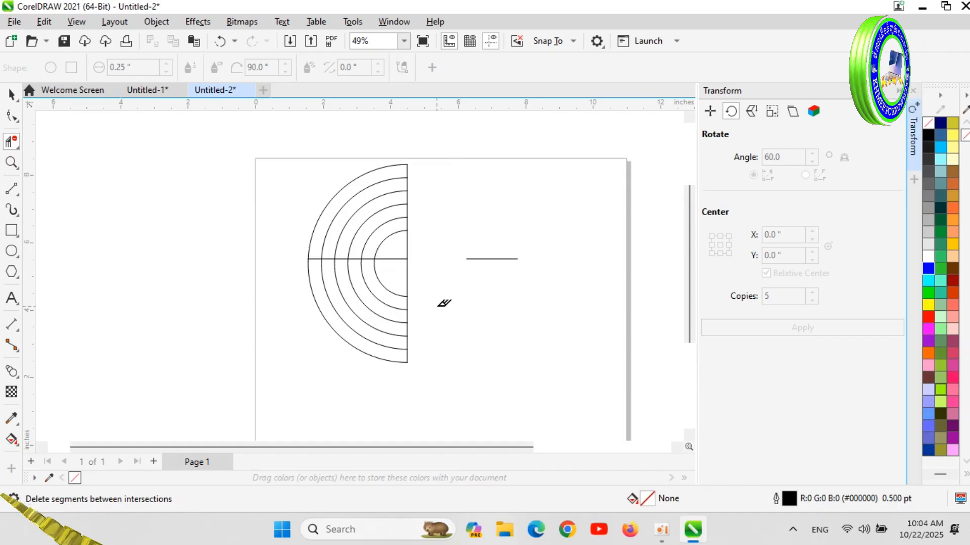
left_click_drag(374, 297, 519, 317)
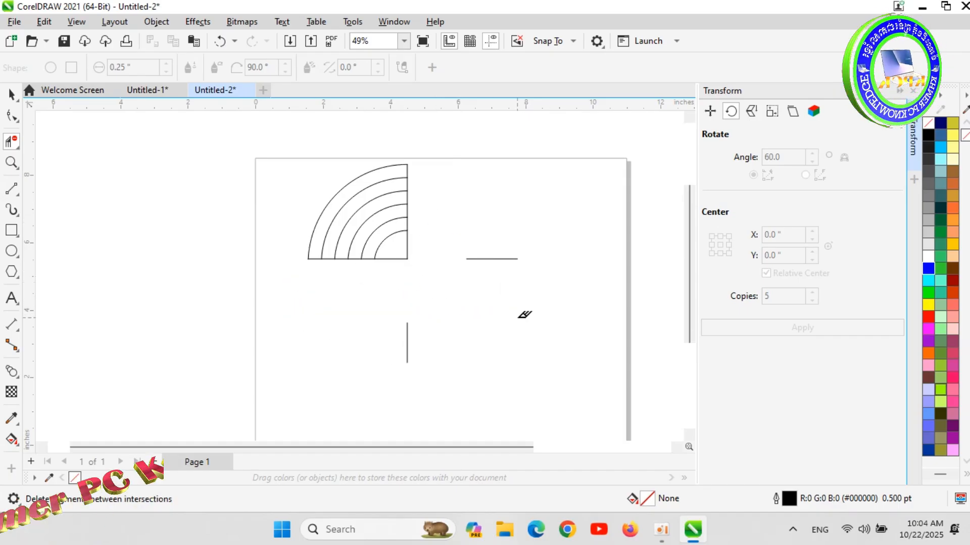
left_click_drag(355, 337, 481, 353)
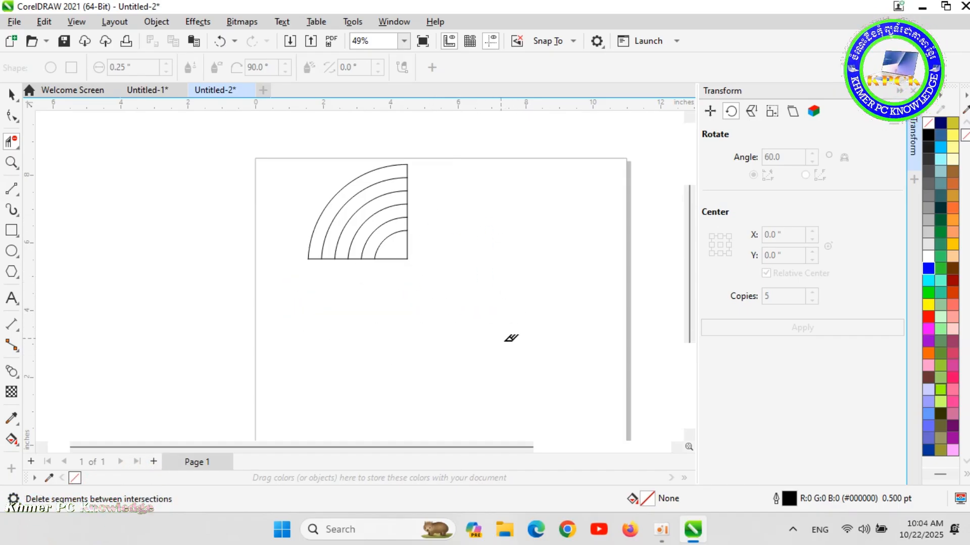
scroll(311, 199, "up", 2)
Step: Select the quarter-circle arcs and lines and group them
left_click(11, 94)
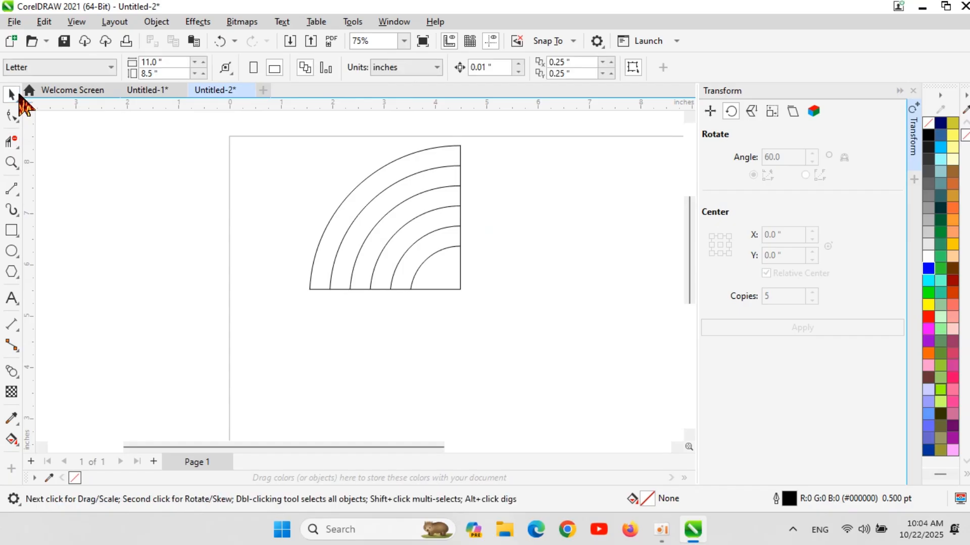
scroll(335, 231, "up", 2)
scroll(401, 211, "down", 2)
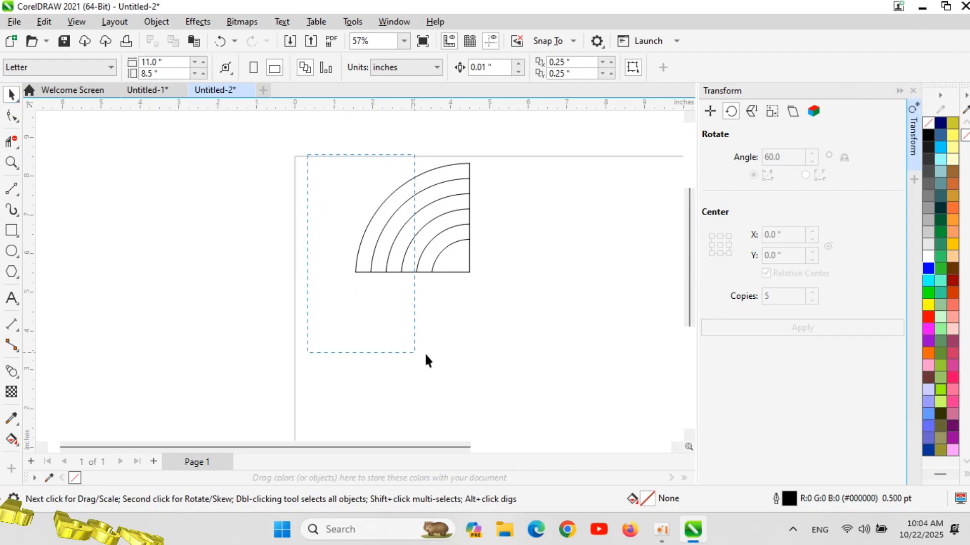
left_click_drag(426, 355, 580, 331)
right_click(433, 201)
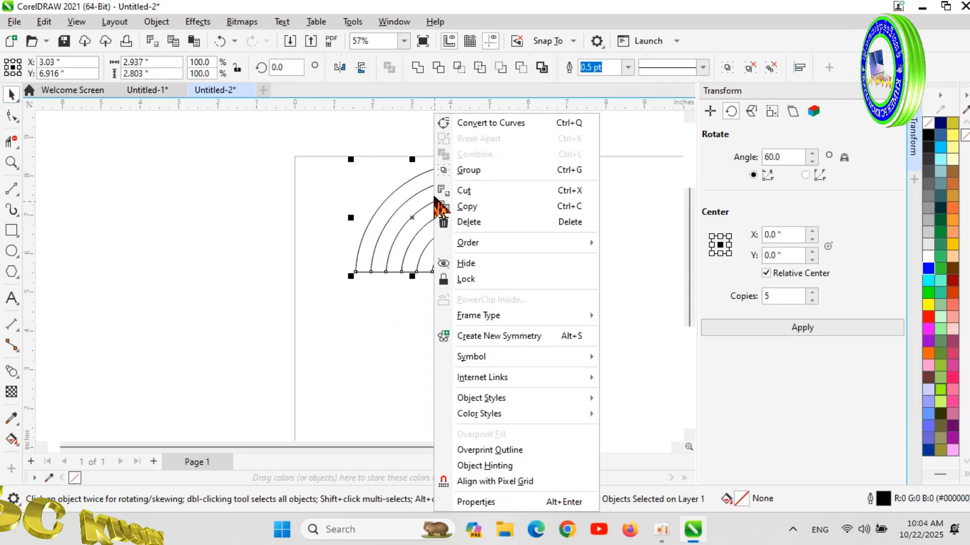
left_click(476, 174)
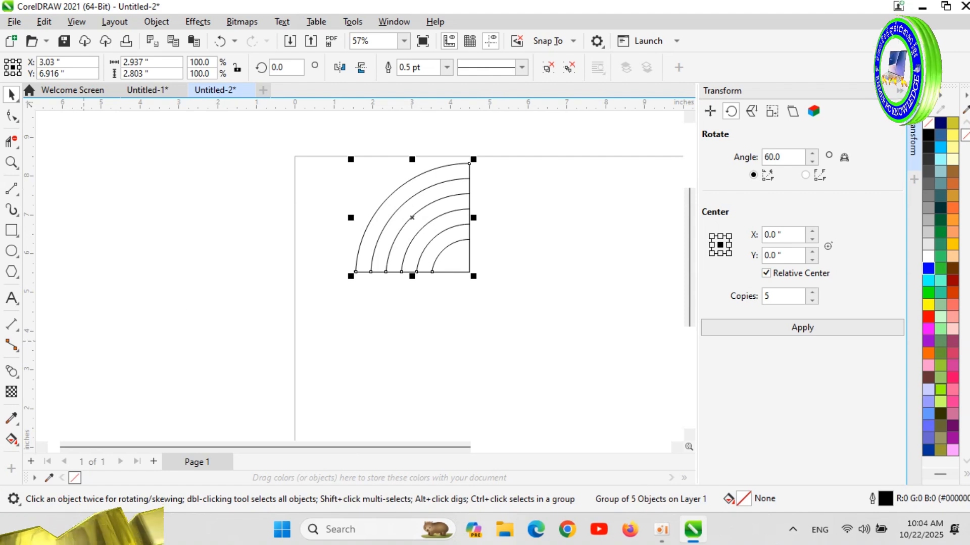
Step: Use Smart Fill to fill the outermost, third and fifth bands of the quarter circle with dark blue and no outline
scroll(579, 204, "down", 1)
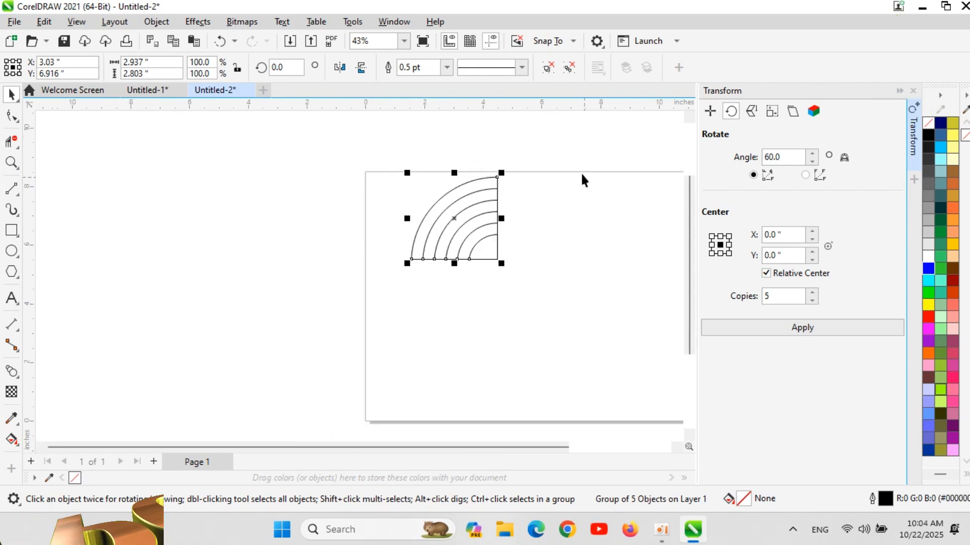
left_click(19, 445)
left_click(56, 454)
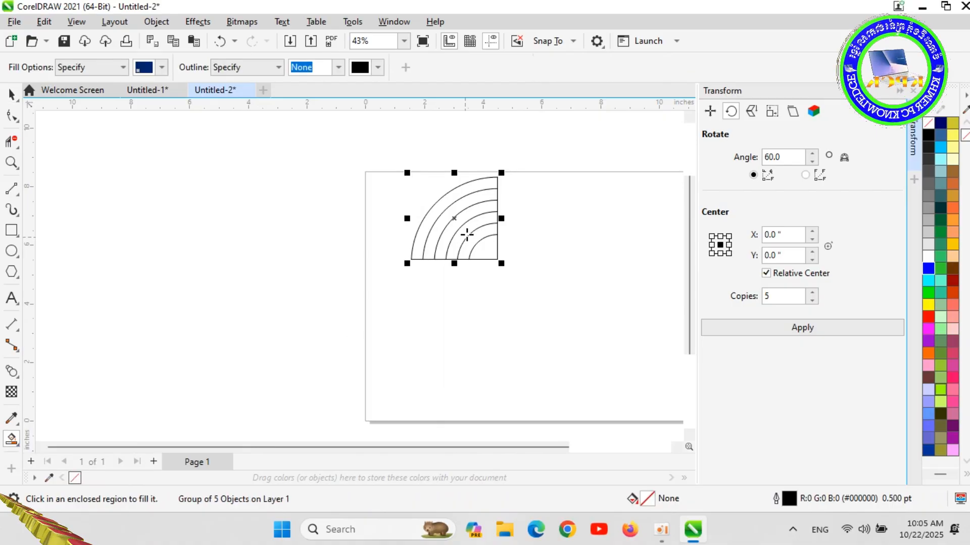
left_click(447, 196)
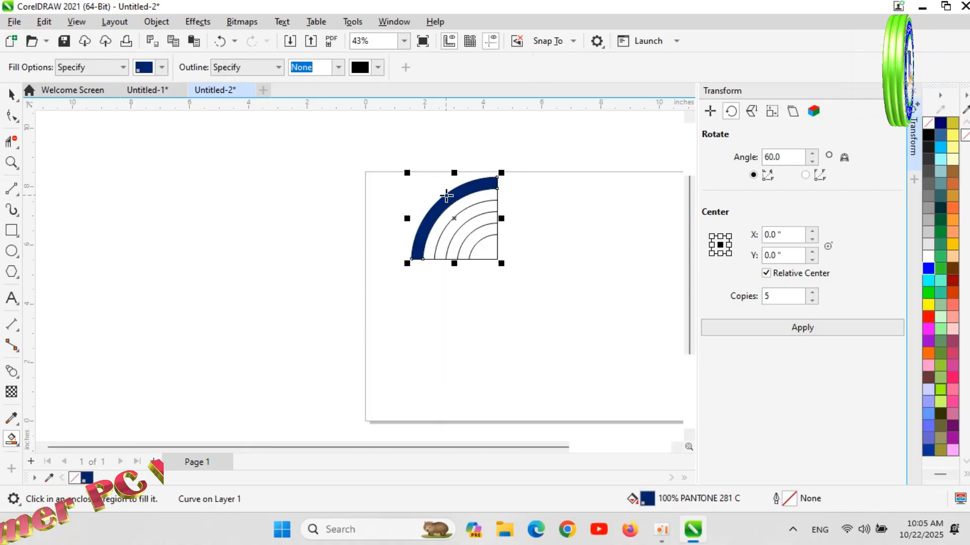
left_click(462, 216)
left_click(478, 241)
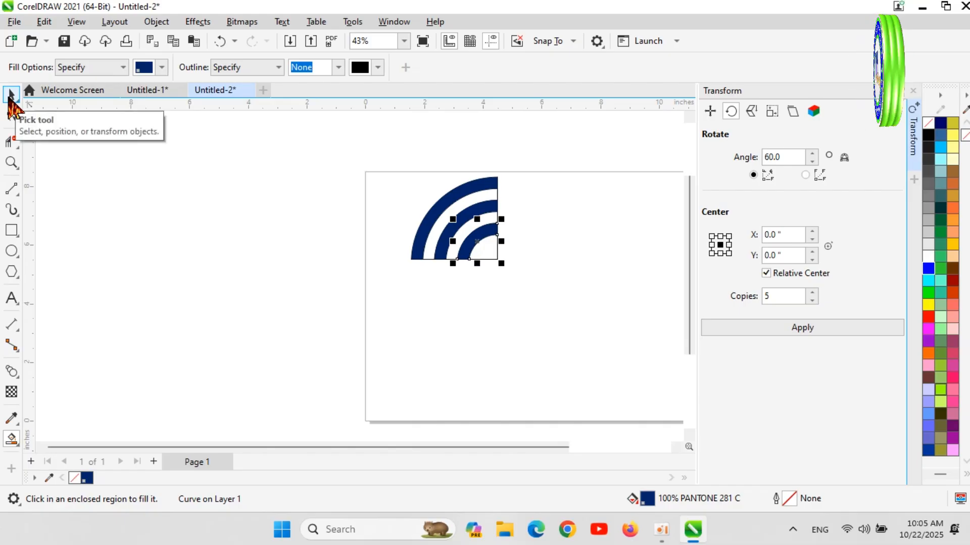
Step: Apply a gold-yellow preset fountain fill to the outermost blue band with the Interactive Fill tool
left_click(19, 446)
left_click(59, 441)
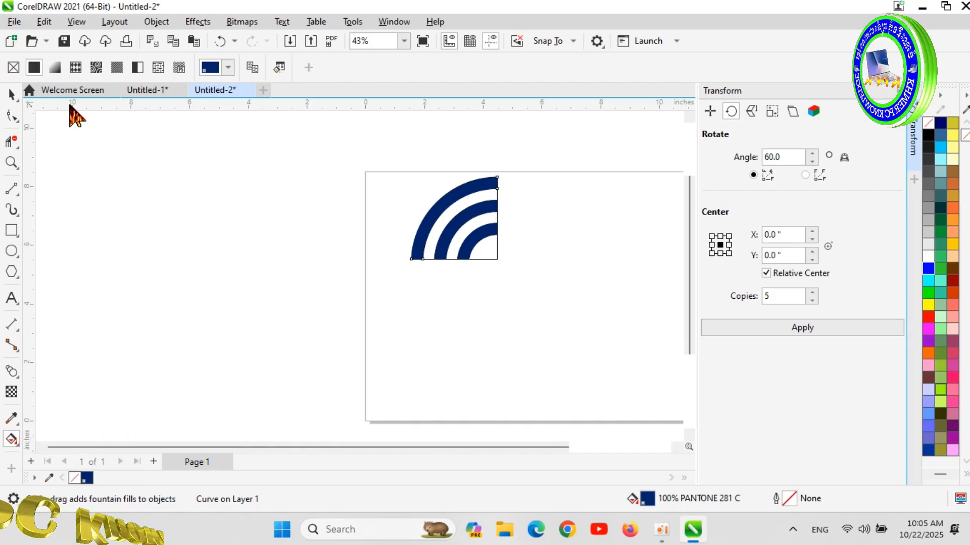
left_click(54, 67)
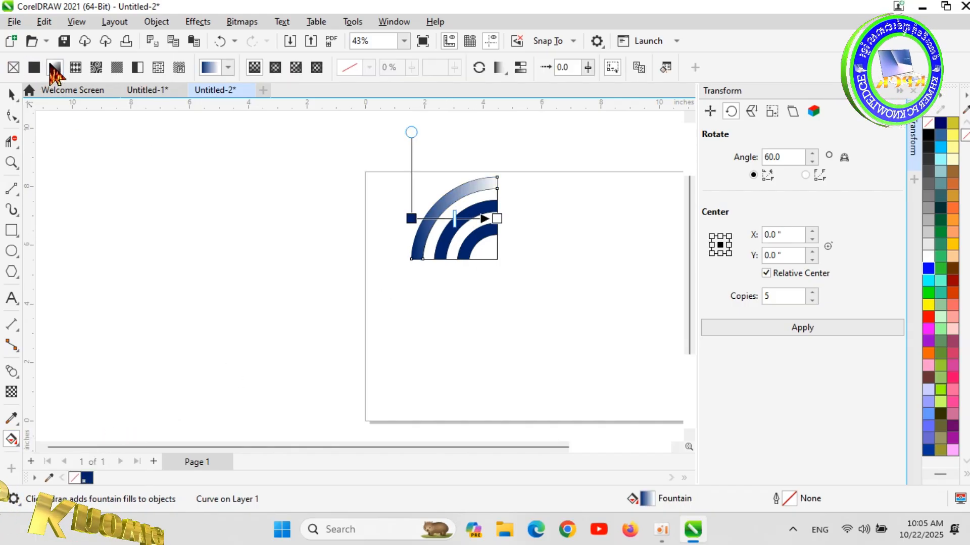
left_click(228, 68)
left_click(232, 195)
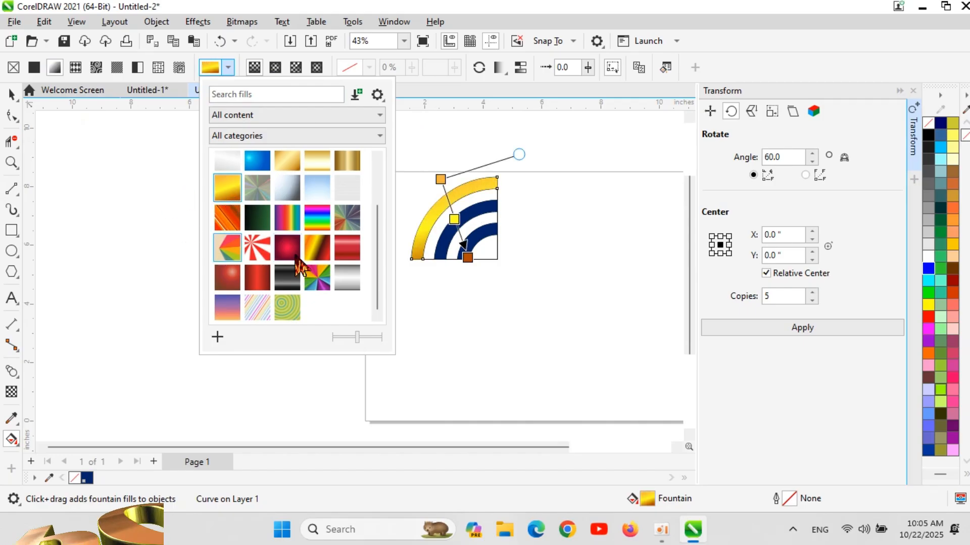
Step: Apply the dark red radial preset fountain fill to the middle blue band of the quarter circle
left_click(481, 216)
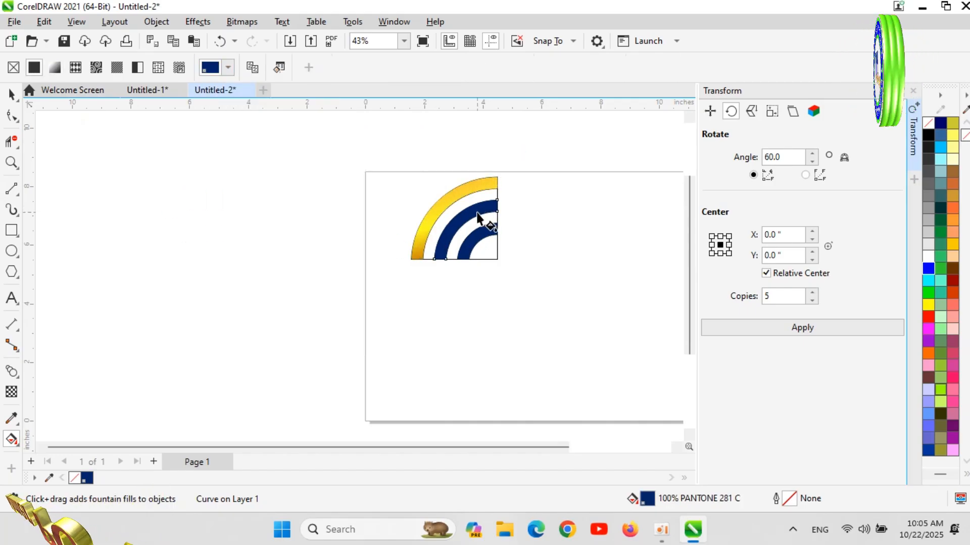
left_click(54, 67)
left_click(229, 67)
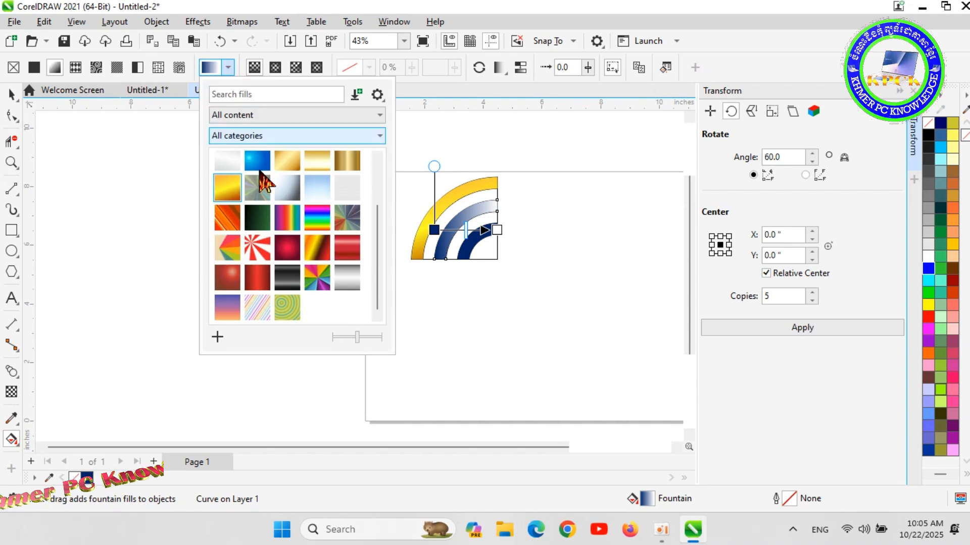
left_click(288, 249)
Step: Apply the gold-yellow preset fountain fill to the innermost blue band
left_click(475, 250)
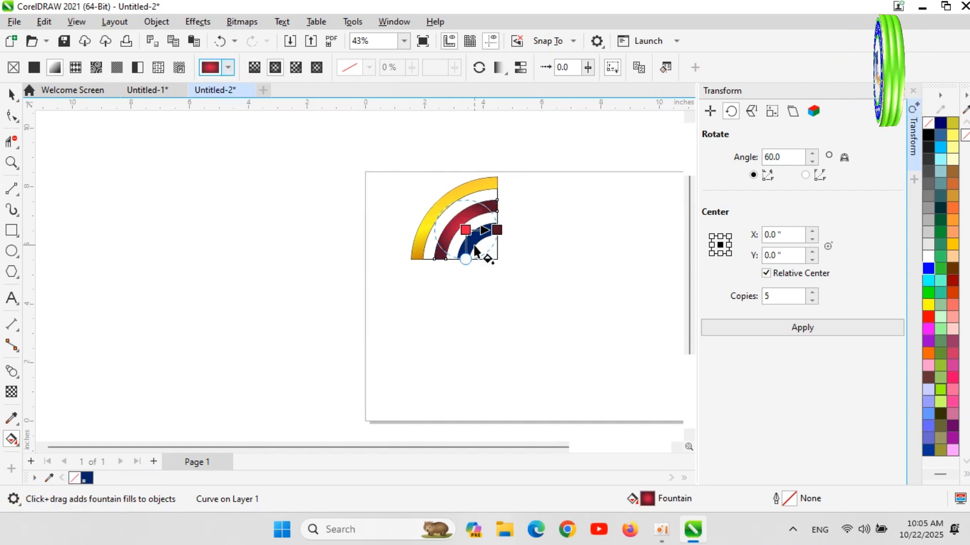
left_click(472, 242)
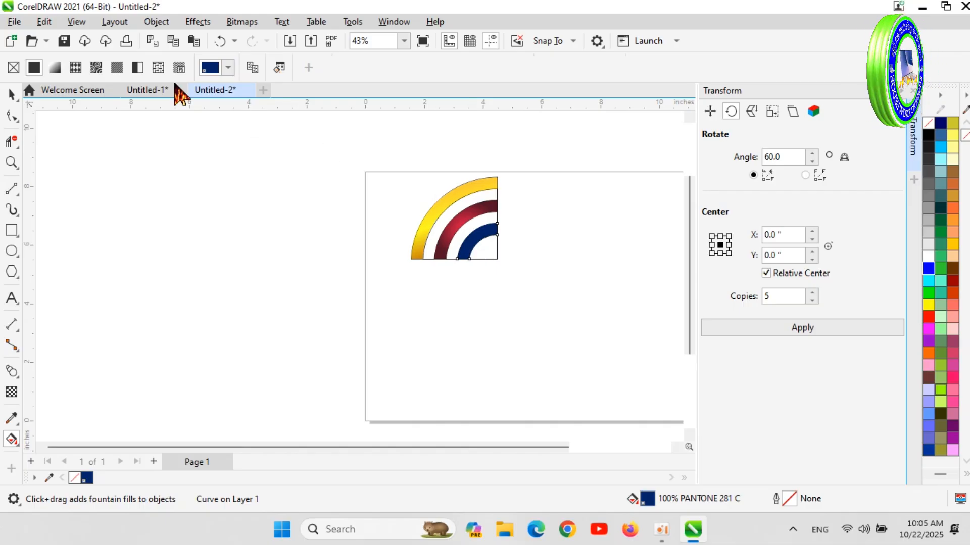
left_click(54, 70)
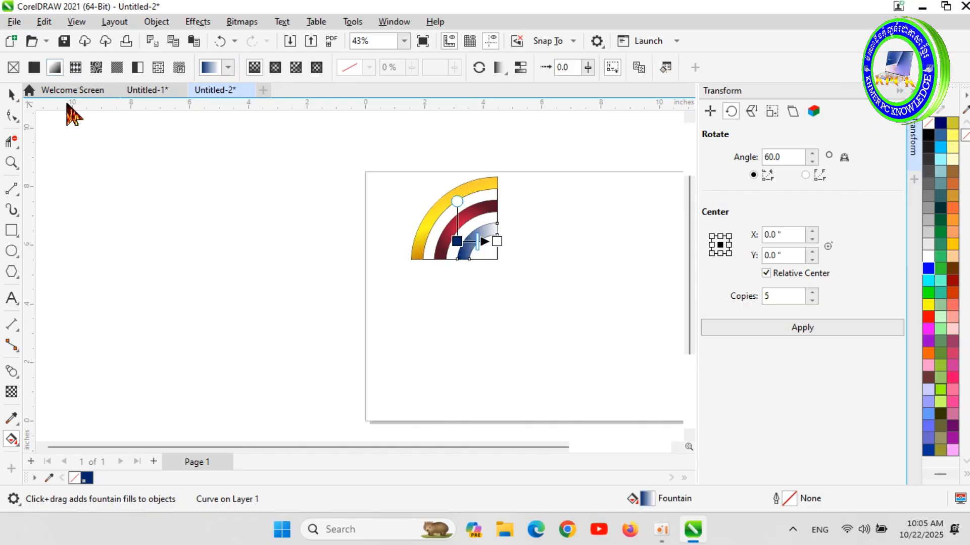
left_click(230, 68)
left_click(228, 191)
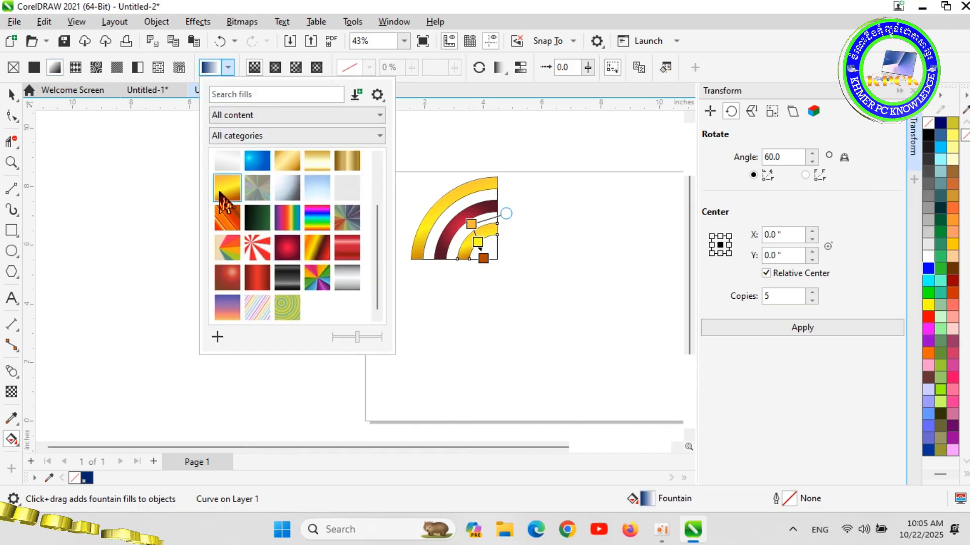
Step: Select all the quarter-circle objects and rotate a duplicate of them counterclockwise by about 90.5°, keeping the original
left_click(11, 97)
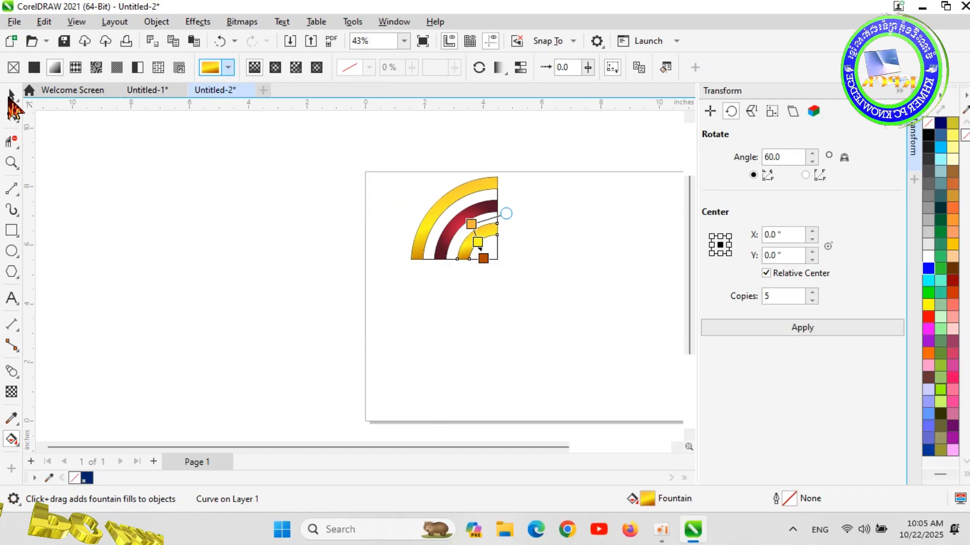
left_click(11, 94)
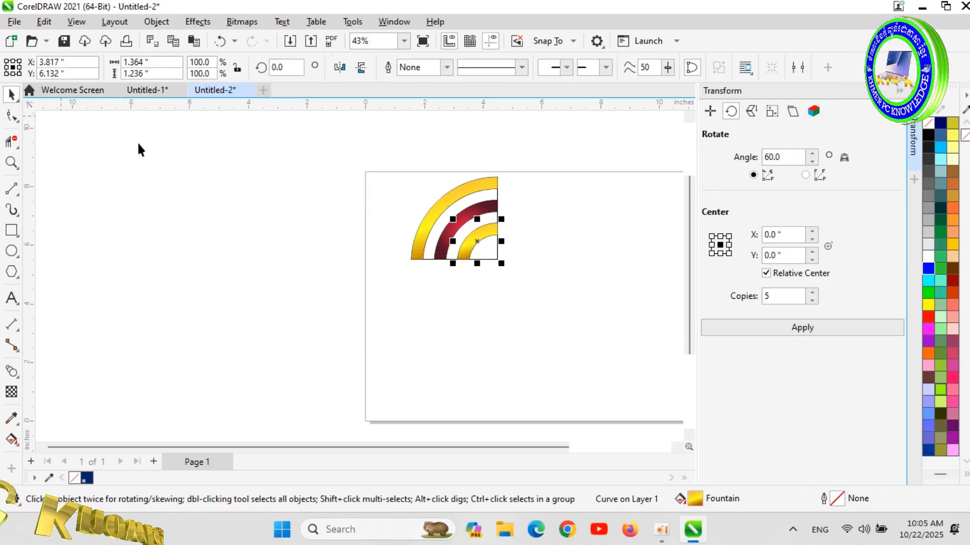
left_click(394, 169)
left_click_drag(372, 192, 573, 320)
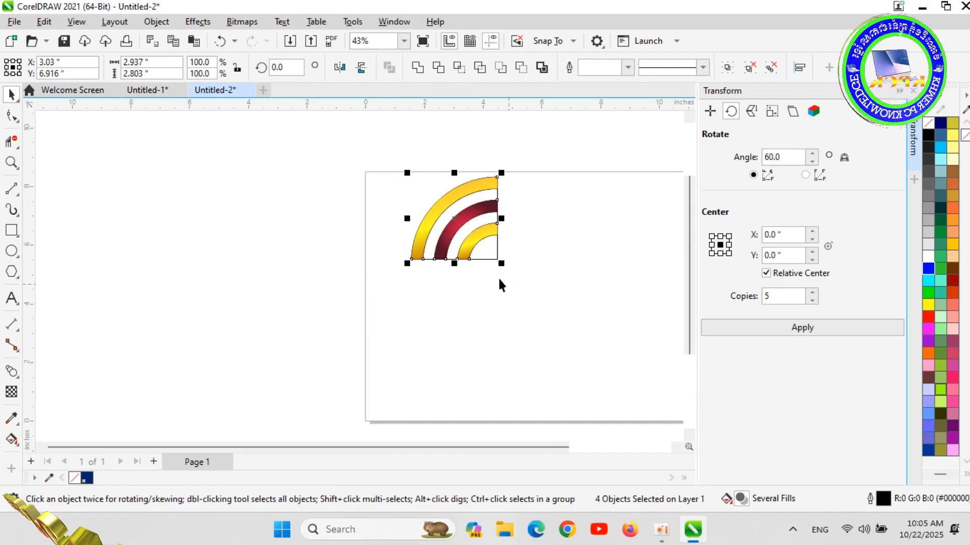
left_click(452, 200)
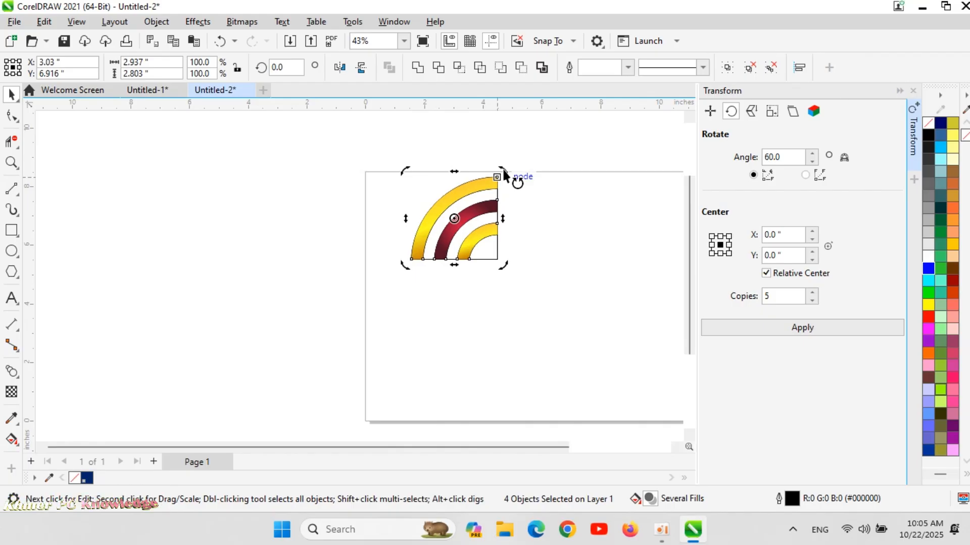
left_click_drag(504, 172, 398, 163)
Step: Move the rotated copy straight up to about X 3.08, Y 7.82 in, so its bands cross the original's
scroll(434, 262, "up", 3)
scroll(508, 206, "up", 2)
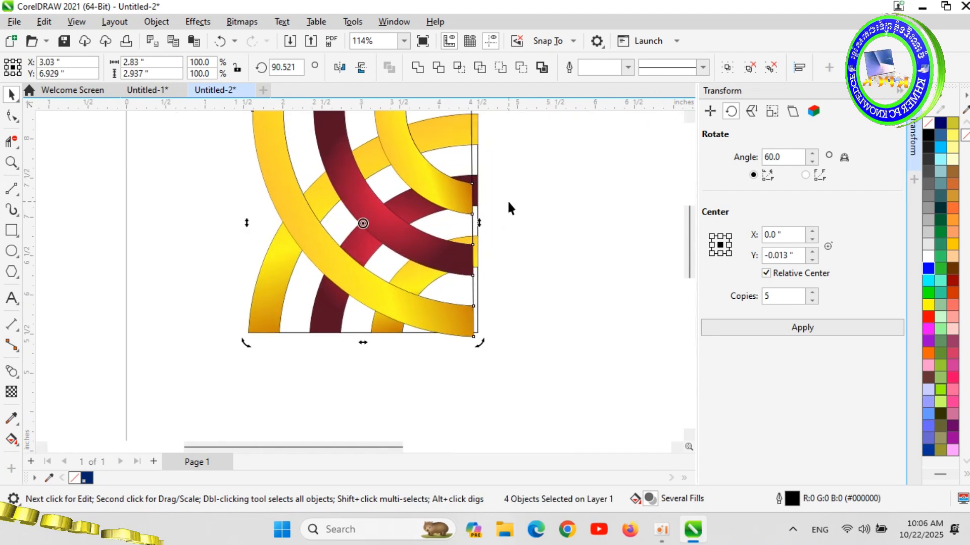
left_click(396, 239)
left_click_drag(401, 232, 402, 171)
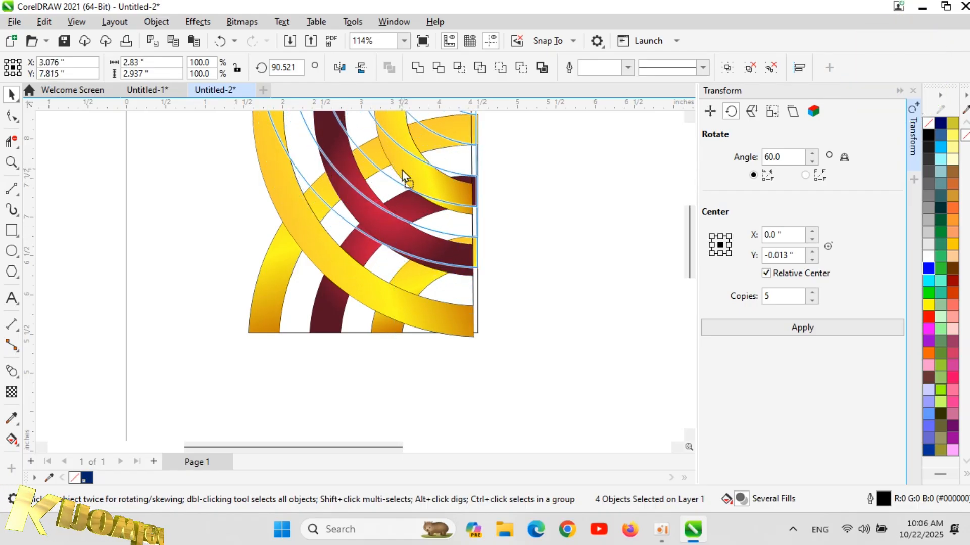
Step: Adjust the rotated copy's angle to about 90.2° and align its straight edge with the original's at about X 3.10, Y 7.82 in
scroll(401, 169, "down", 2)
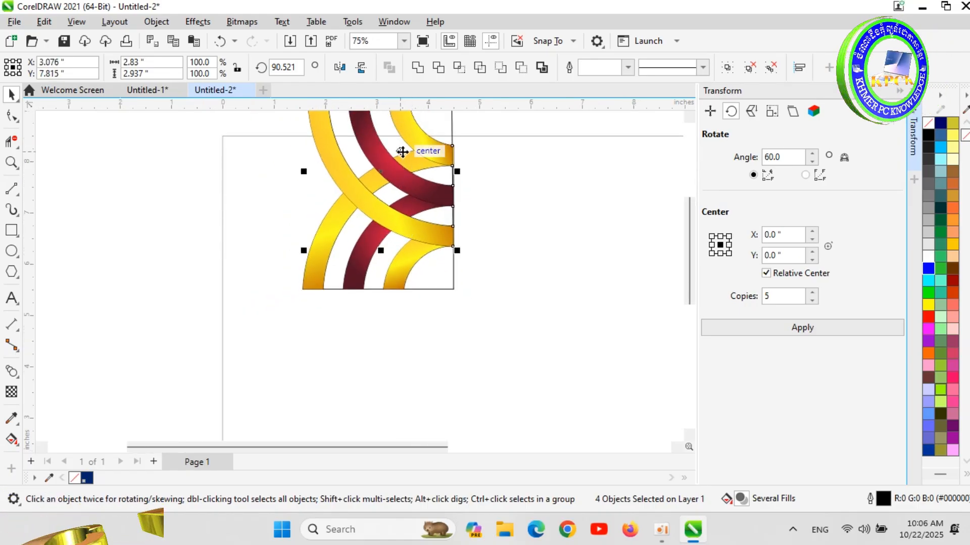
scroll(404, 154, "up", 3)
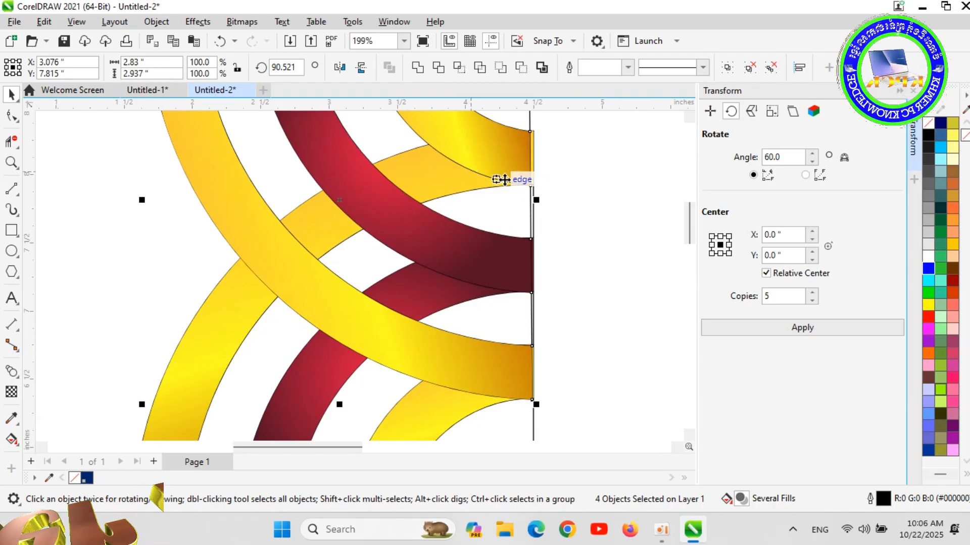
left_click(473, 142)
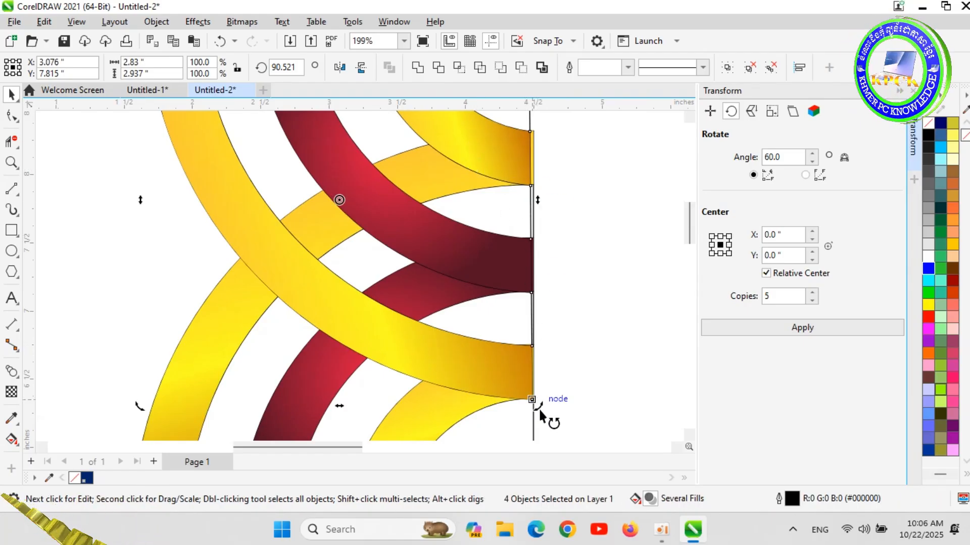
left_click_drag(538, 407, 537, 407)
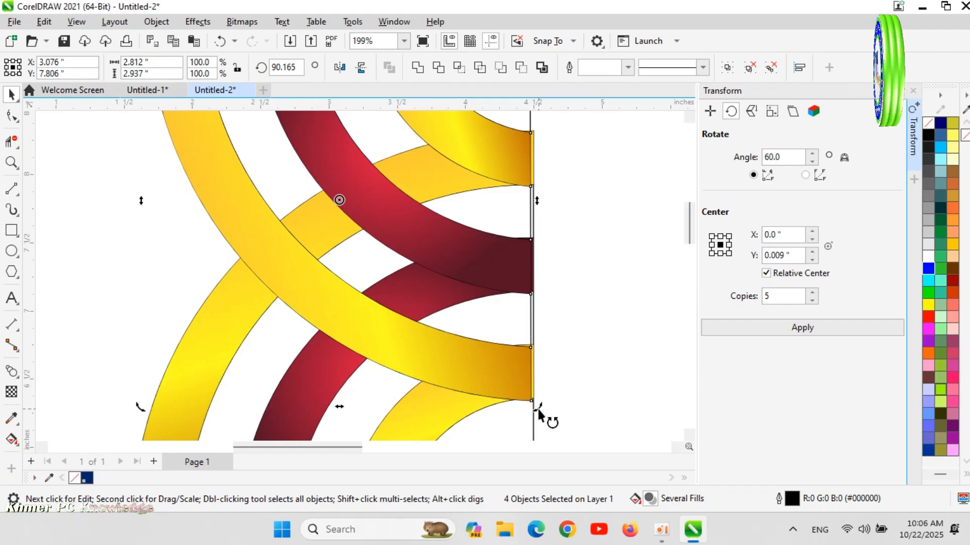
left_click(444, 243)
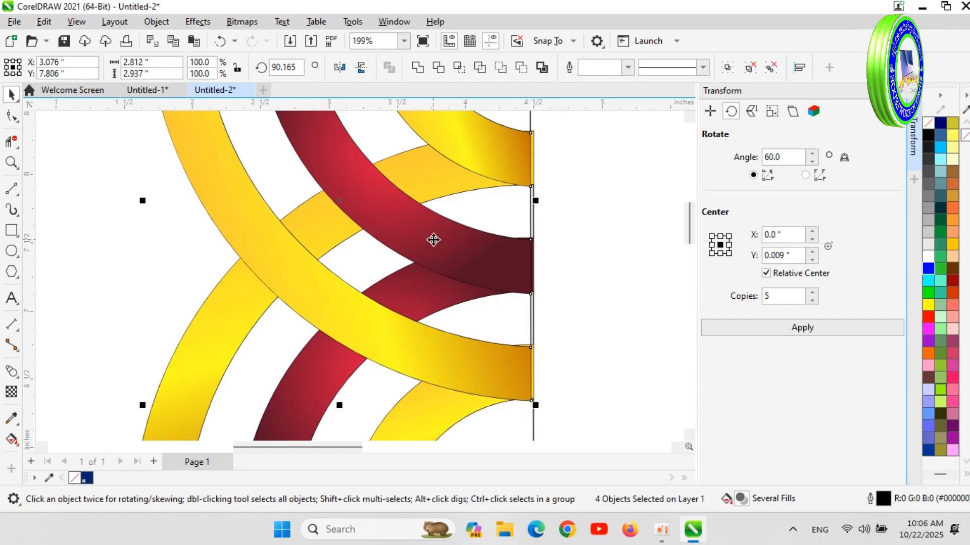
left_click_drag(433, 238, 437, 238)
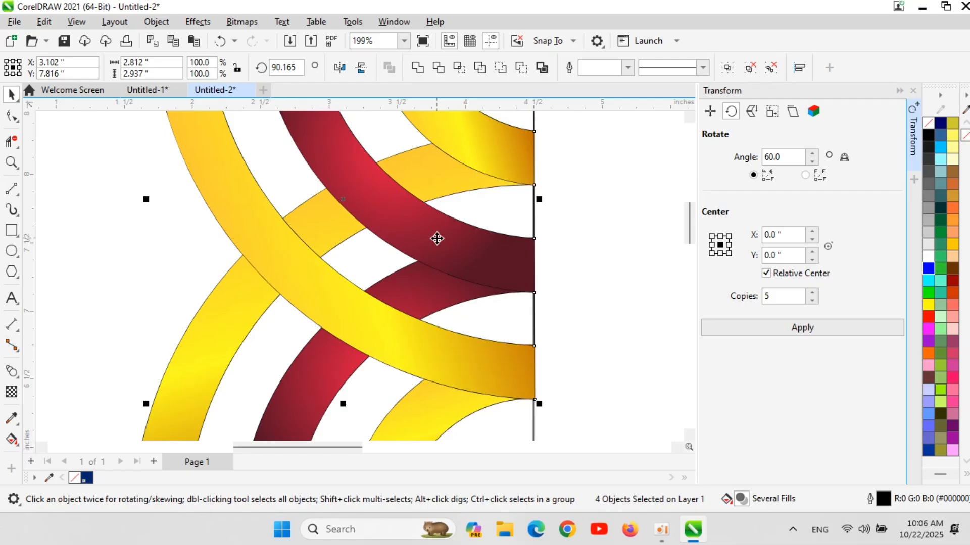
Step: Select both quarter-circle pieces and create a horizontally mirrored copy over them
scroll(437, 238, "down", 4)
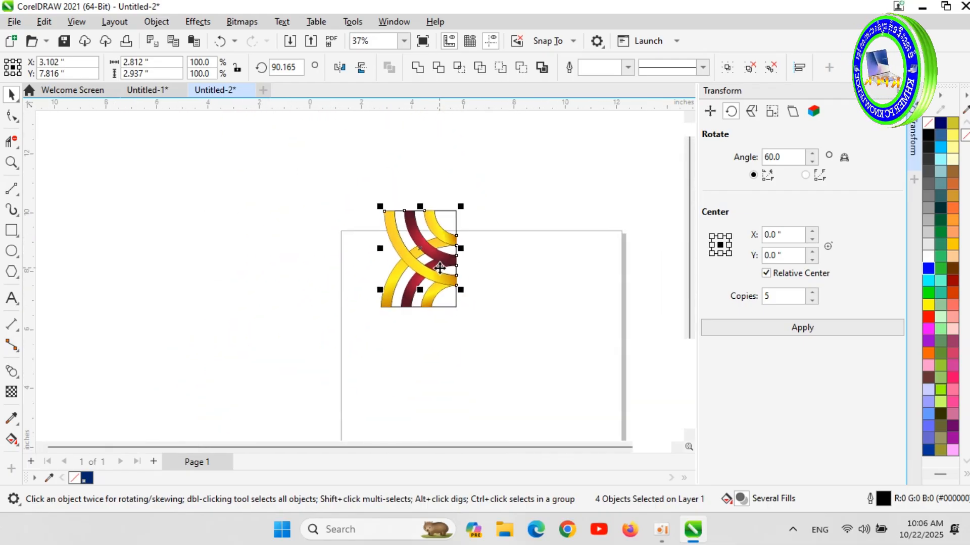
scroll(346, 190, "up", 1)
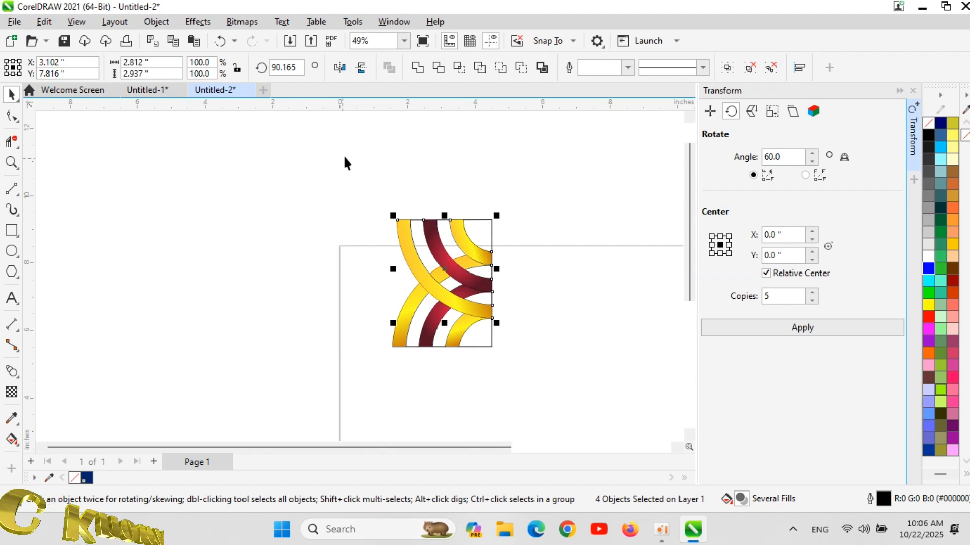
left_click_drag(344, 154, 614, 372)
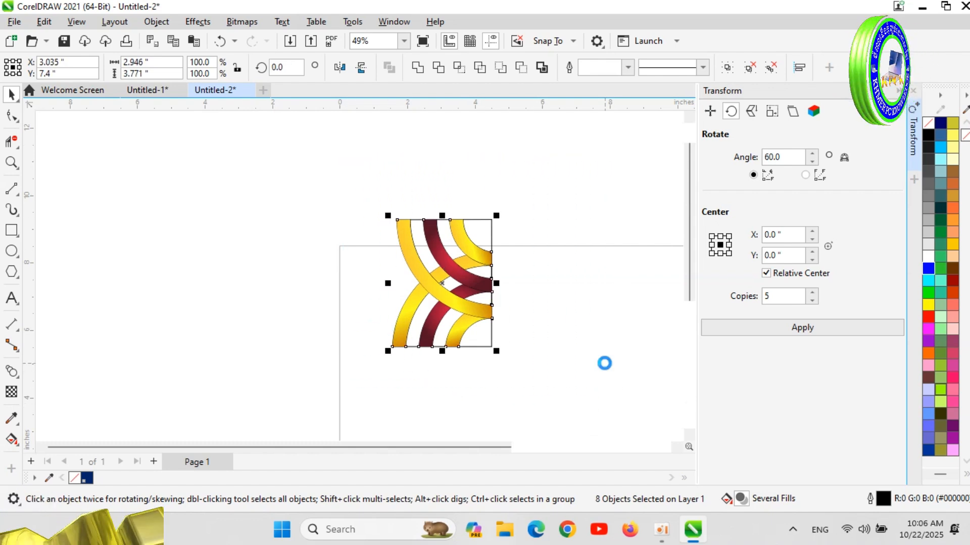
left_click(340, 70)
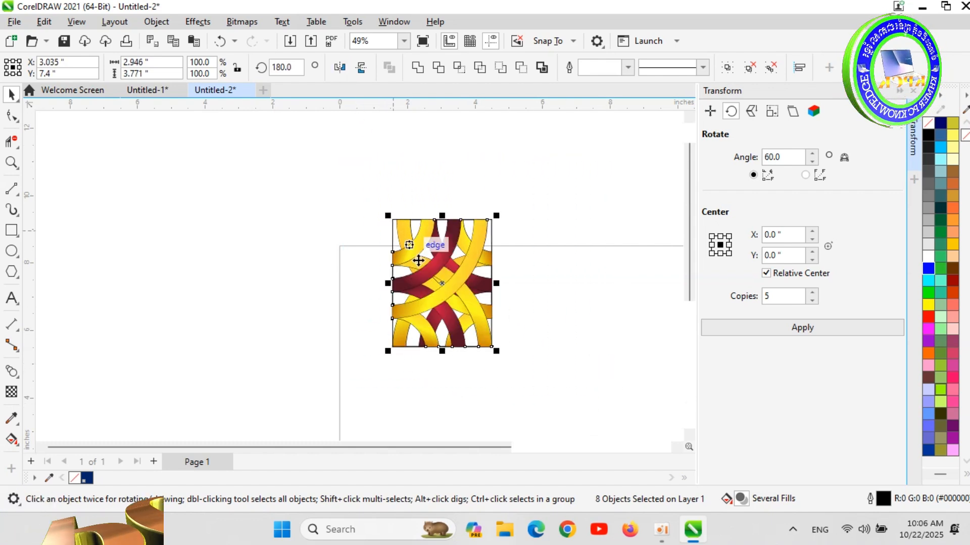
Step: Move the mirrored copy left to about X 2.32, Y 7.42 in, so its bands interlace with the original's
scroll(436, 305, "up", 2)
scroll(423, 204, "up", 1)
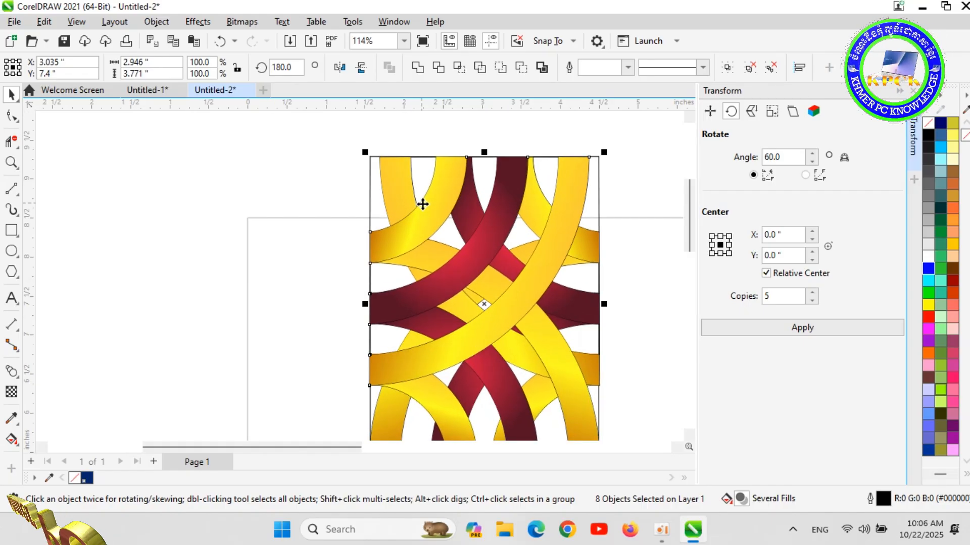
left_click_drag(504, 194, 452, 194)
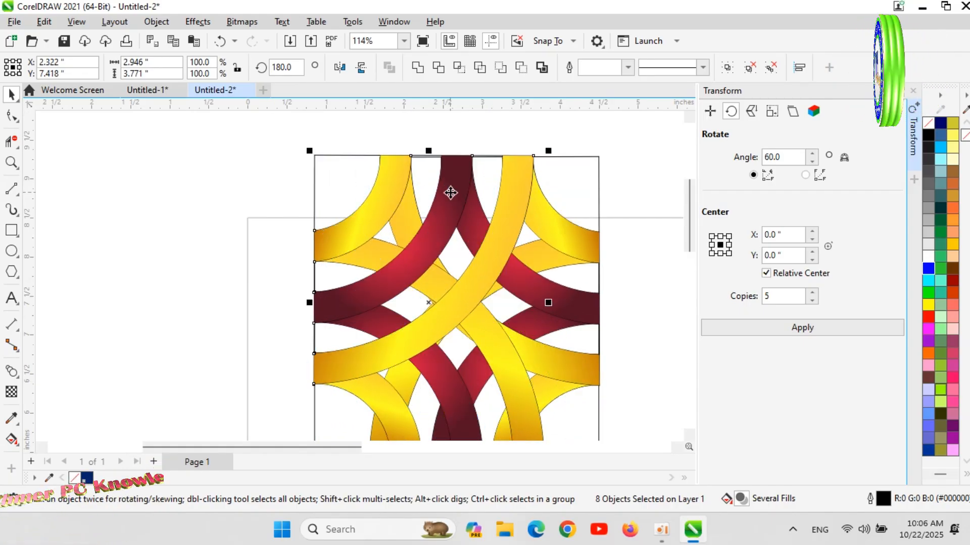
Step: Shift the mirrored copy slightly farther left and up to about X 2.11, Y 7.46 in
scroll(446, 193, "up", 1)
scroll(383, 183, "up", 1)
scroll(399, 205, "down", 4)
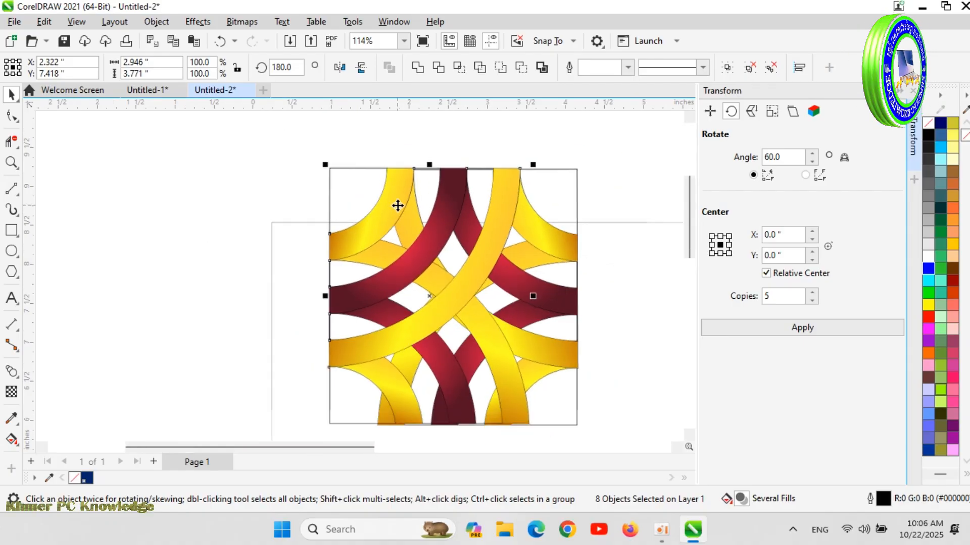
scroll(422, 328, "up", 1)
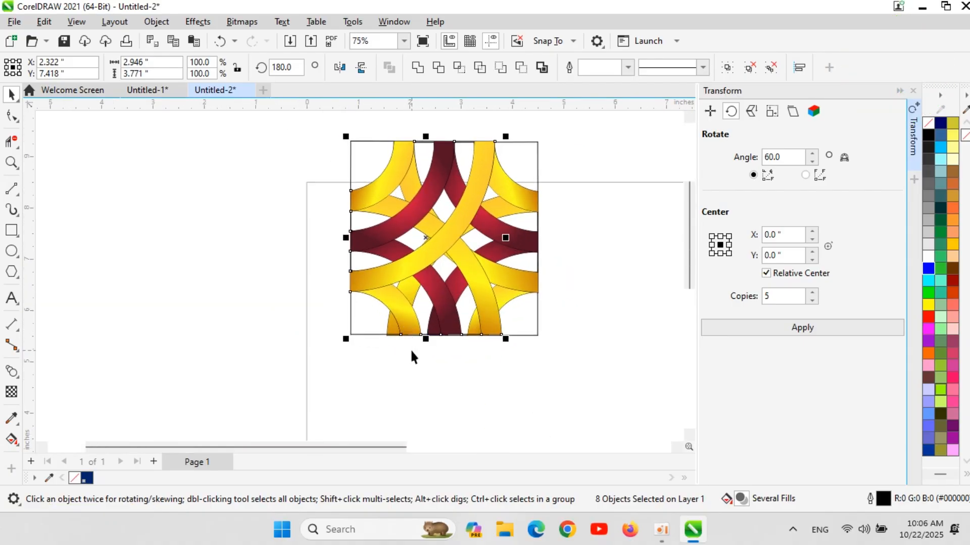
scroll(411, 352, "up", 1)
scroll(426, 344, "down", 1)
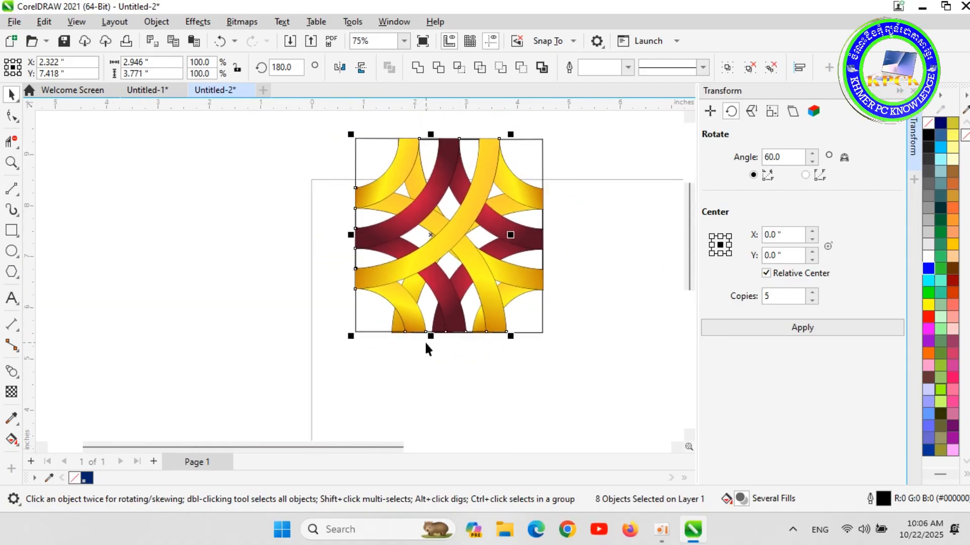
scroll(424, 340, "down", 1)
scroll(444, 281, "up", 1)
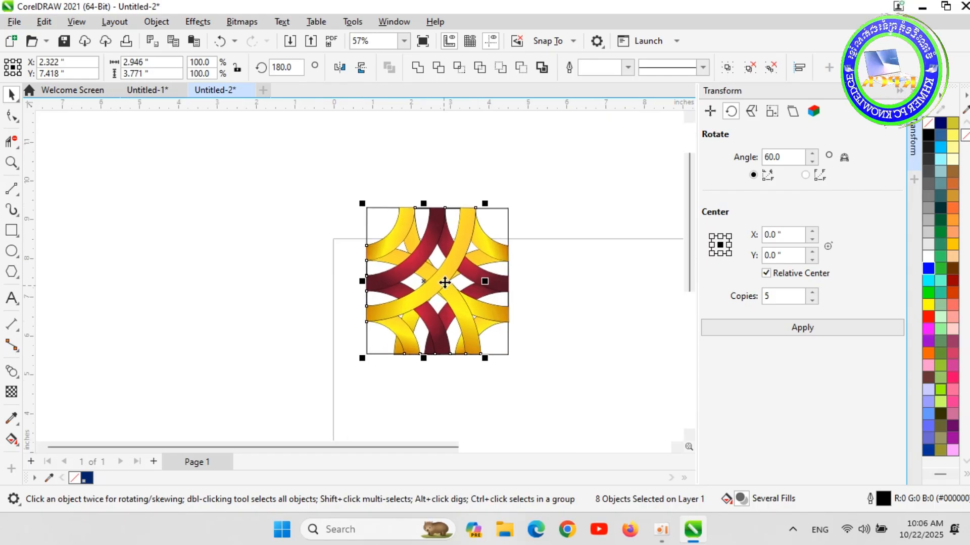
scroll(424, 368, "up", 1)
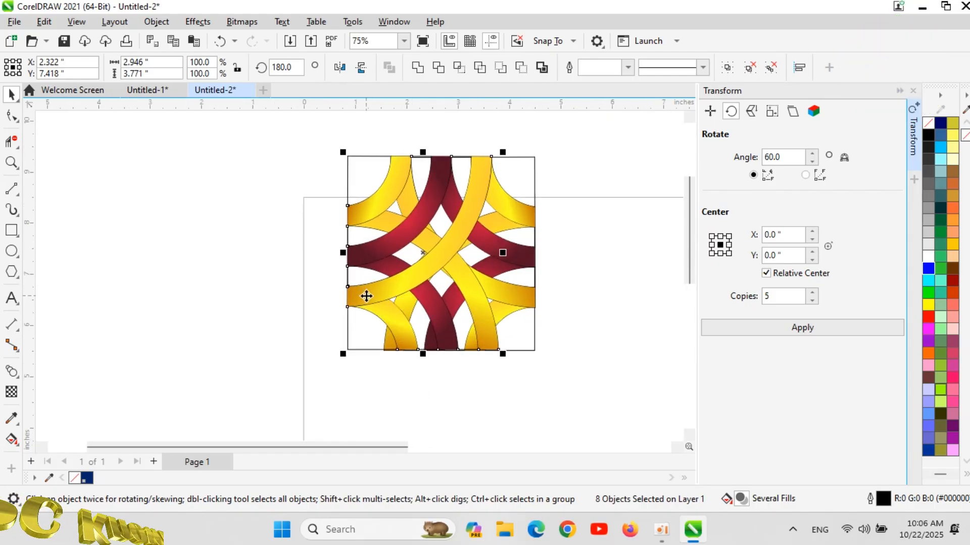
mouse_move(366, 296)
left_mouse_down()
mouse_move(359, 305)
mouse_move(356, 293)
left_mouse_up()
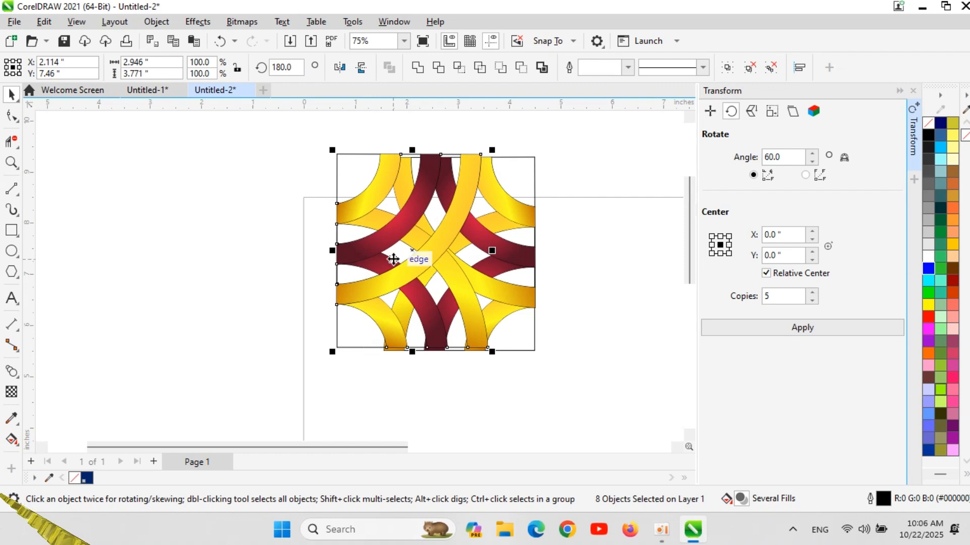
Step: Rotate the mirrored copy to about 177.6° and move it slightly down to about X 2.05, Y 7.38 in
left_click(443, 248)
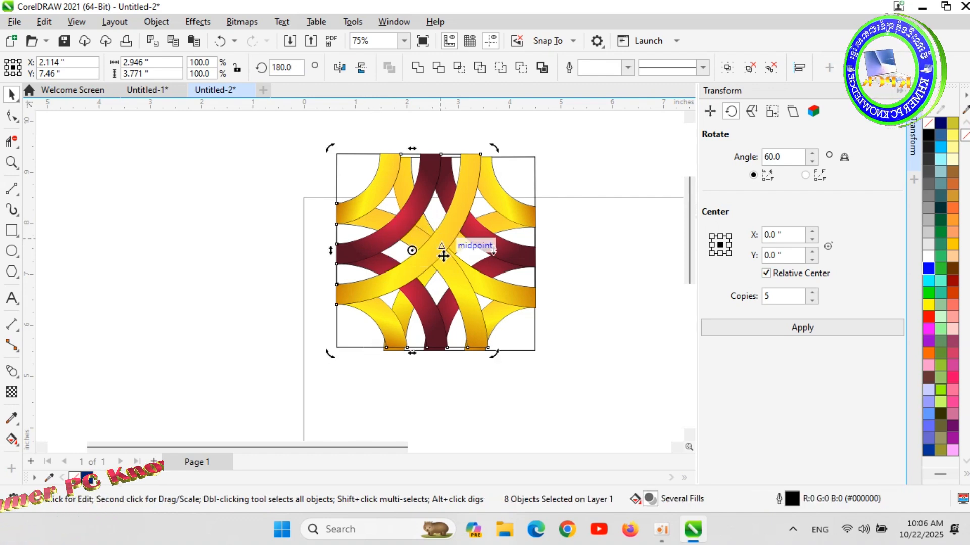
left_click_drag(493, 357, 488, 357)
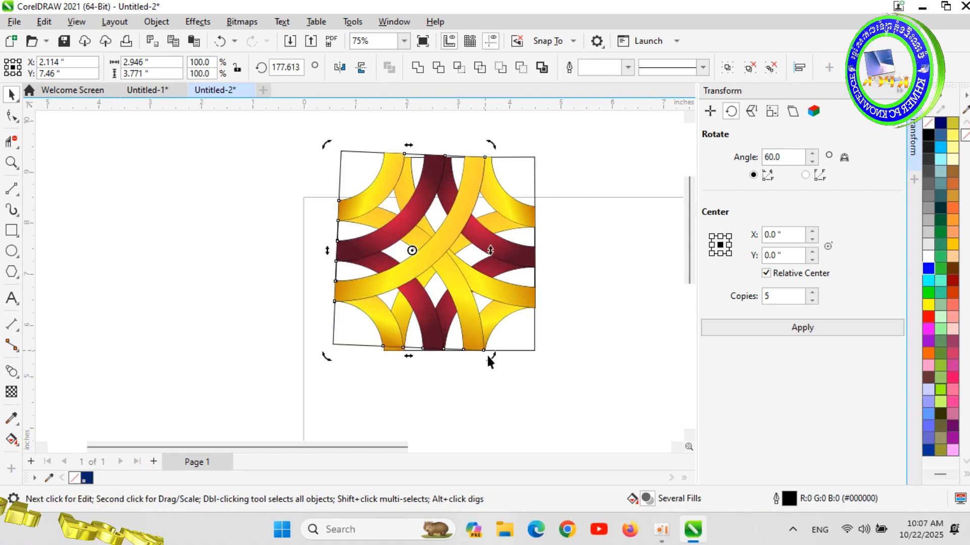
left_click(409, 270)
mouse_move(409, 270)
left_mouse_down()
mouse_move(418, 269)
mouse_move(412, 280)
left_mouse_up()
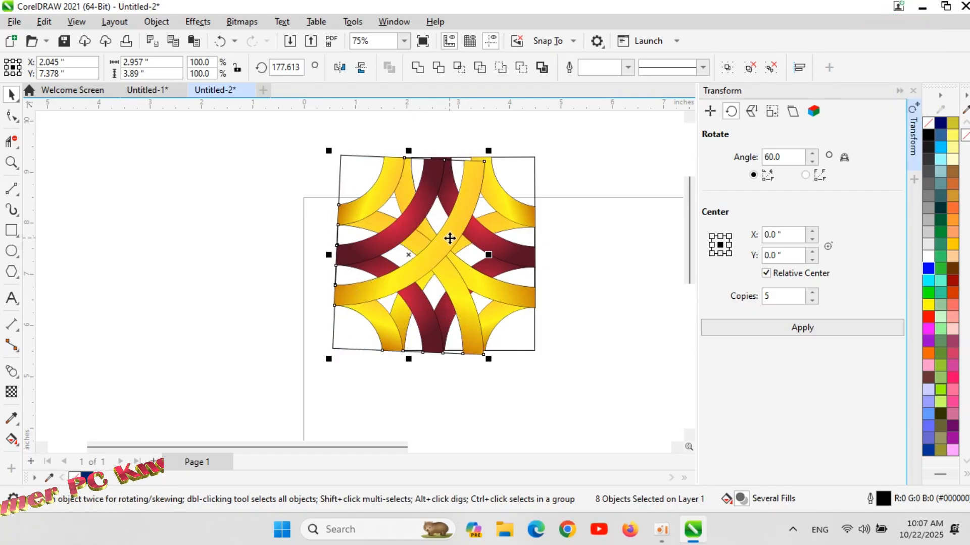
Step: Try to shift the tilted mirrored copy back to the right over the original, and undo the move
left_click_drag(454, 238, 460, 240)
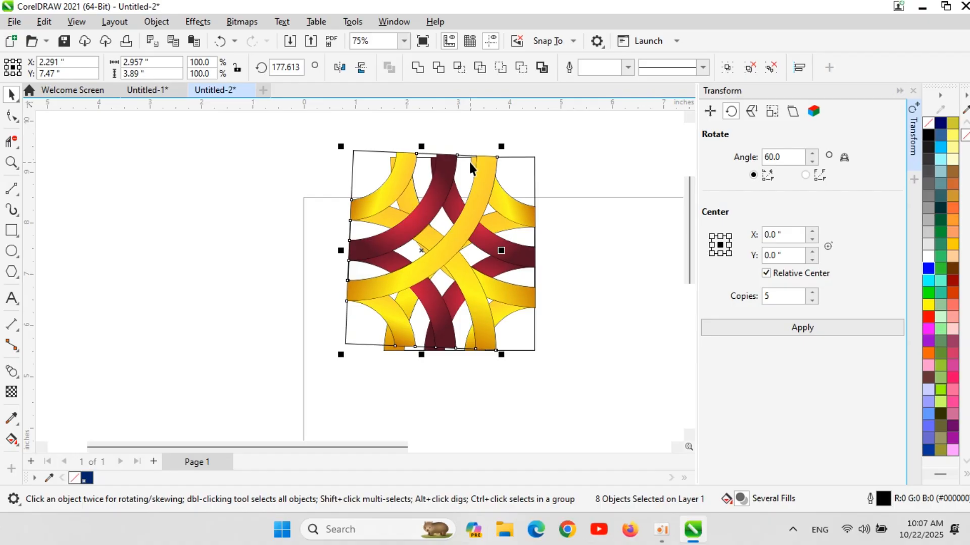
key("ctrl+z")
key("ctrl+z")
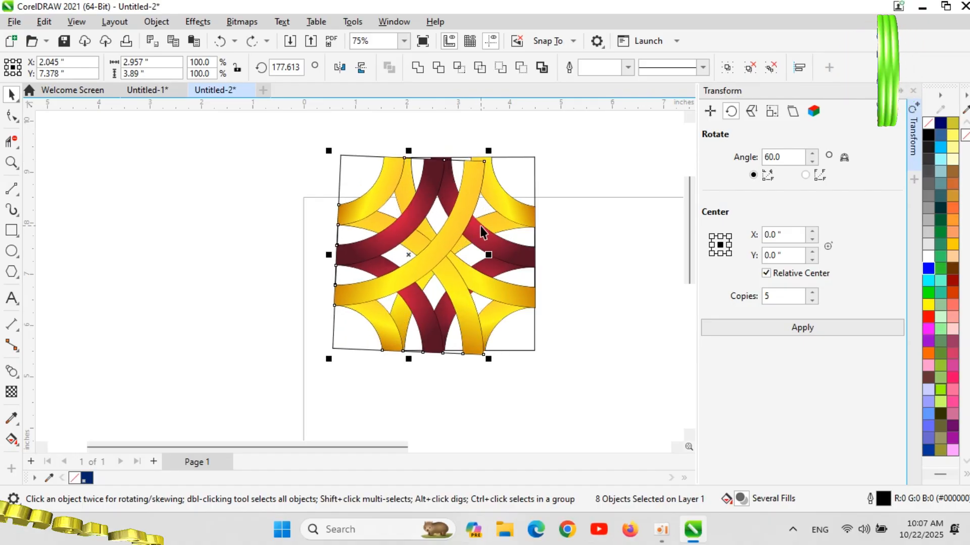
Step: Undo the mirrored copy's rotation and its last leftward shift, returning it to about X 2.32, Y 7.42 in
key("ctrl+shift+z")
key("ctrl+z")
key("ctrl+z")
key("ctrl+z")
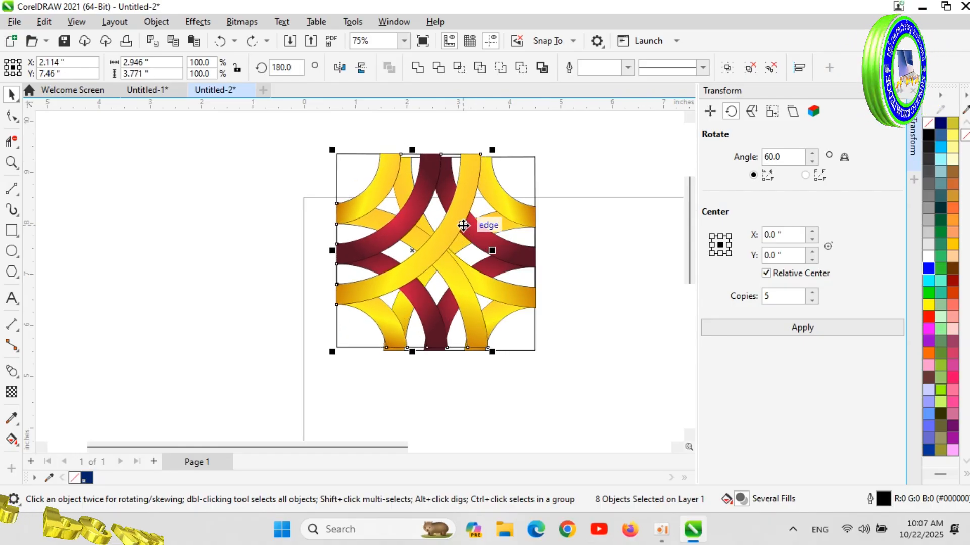
Step: Move the mirrored copy slightly down to about X 2.32, Y 7.39 in, lining up its upper edge with the original's
scroll(463, 226, "up", 2)
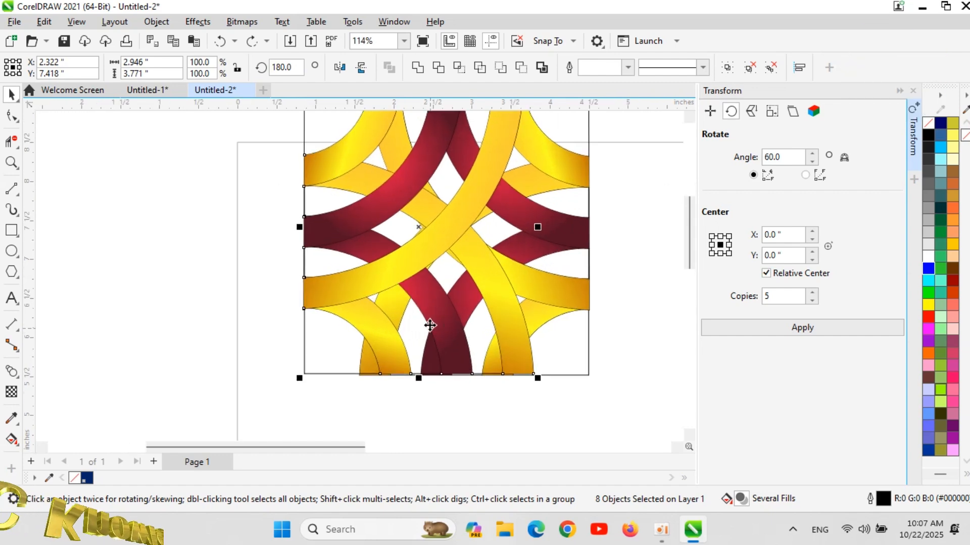
scroll(432, 321, "down", 1)
scroll(423, 162, "up", 3)
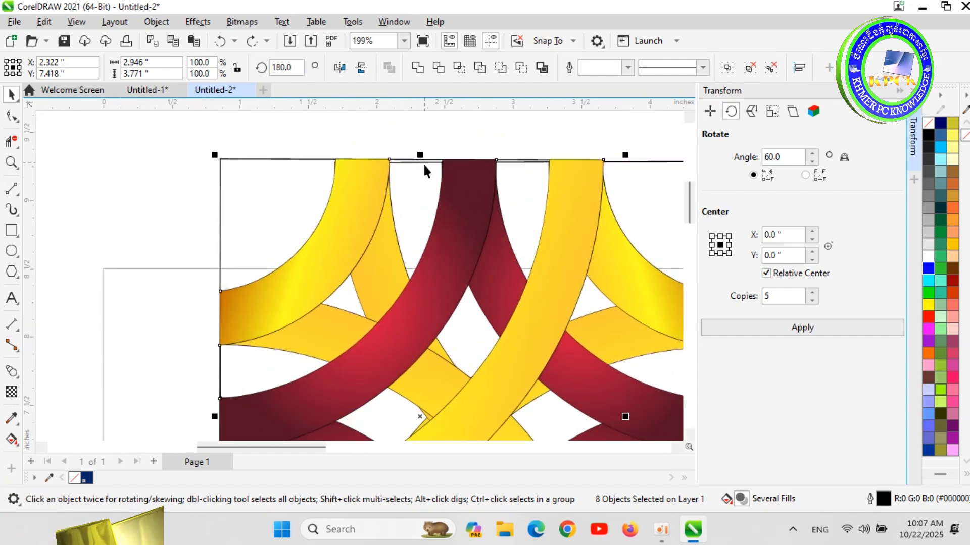
left_click_drag(365, 182, 365, 189)
scroll(365, 189, "down", 4)
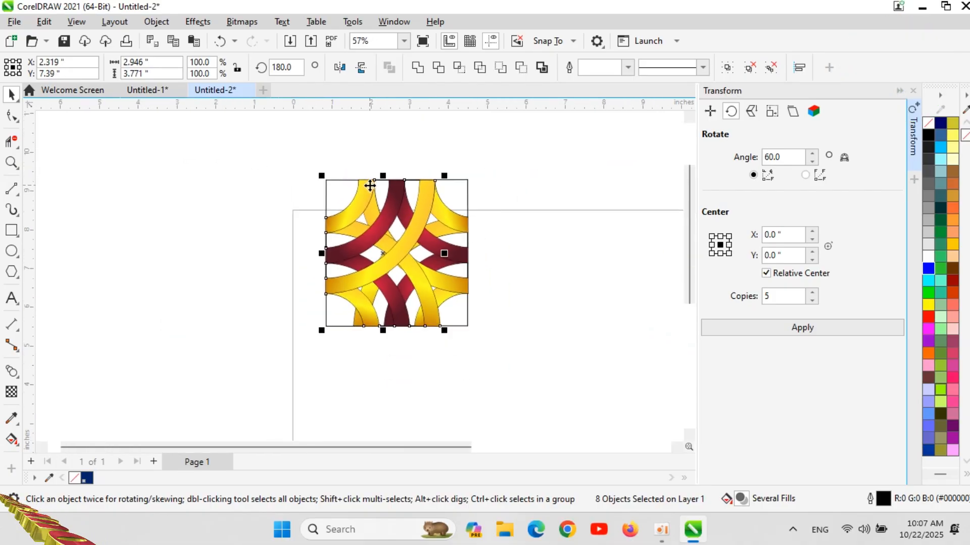
Step: Examine how the overlapping bands line up along the edges and corners of the combined square
scroll(347, 312, "up", 2)
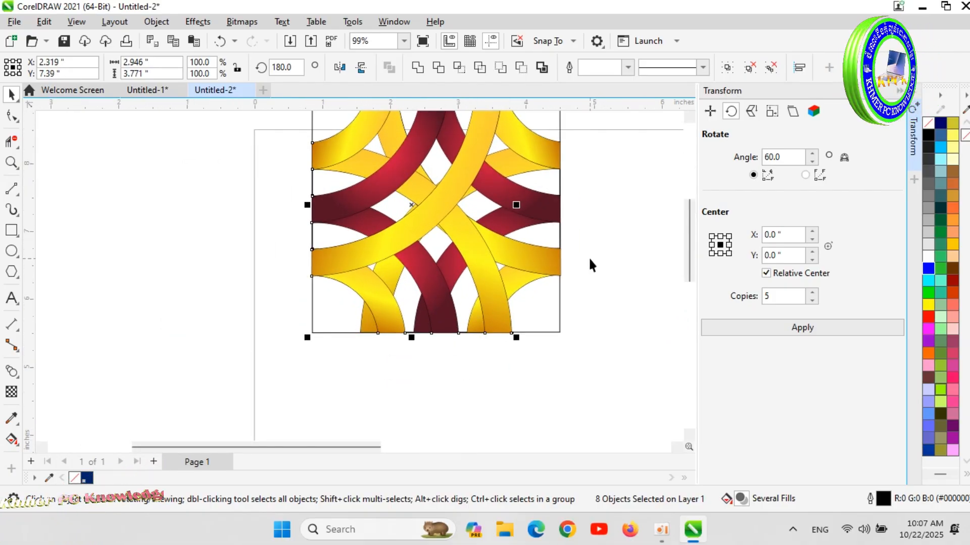
scroll(574, 205, "up", 2)
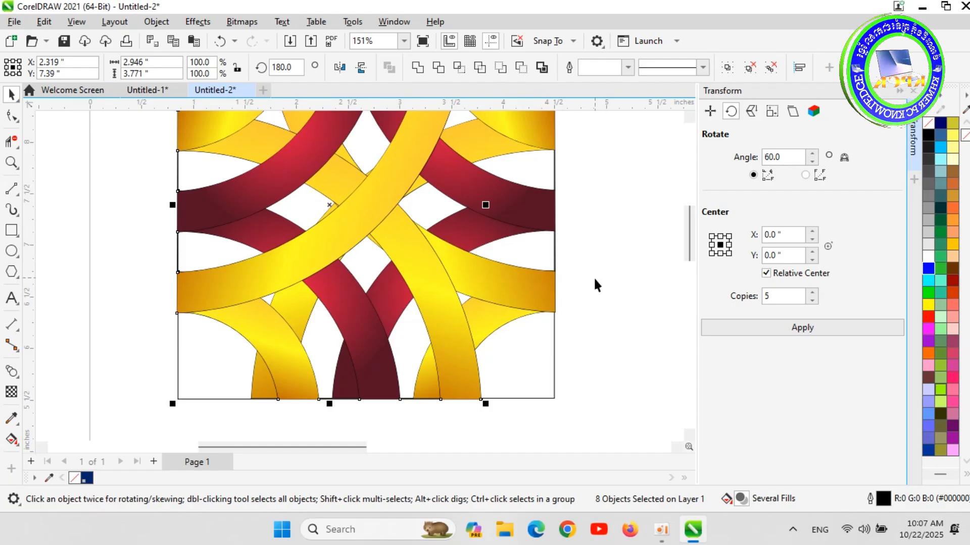
scroll(595, 276, "down", 4)
scroll(634, 182, "up", 1)
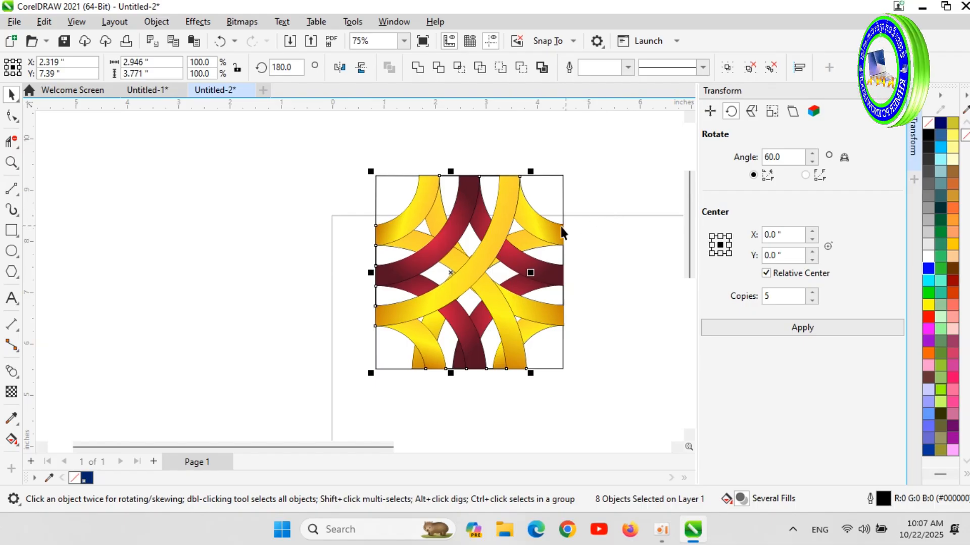
scroll(484, 240, "down", 1)
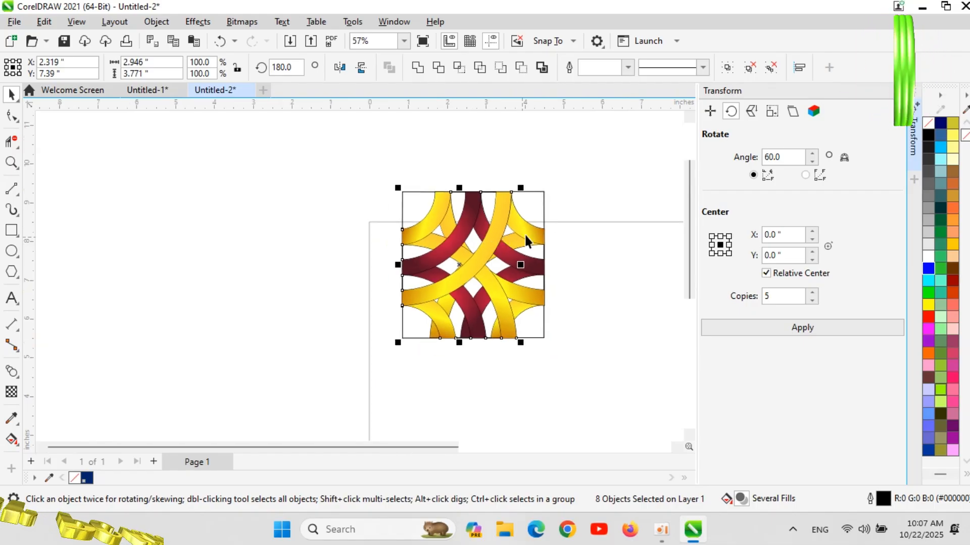
scroll(524, 233, "up", 2)
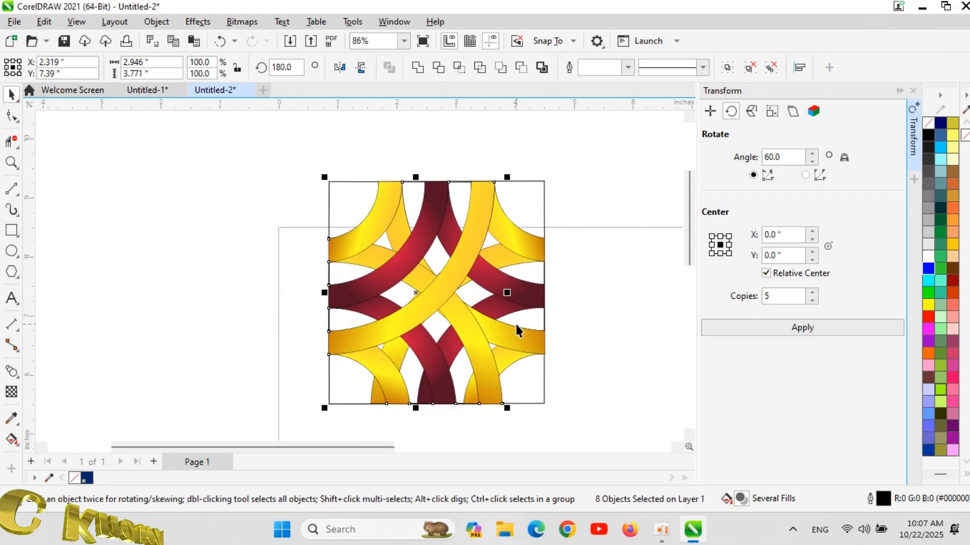
left_click(507, 363)
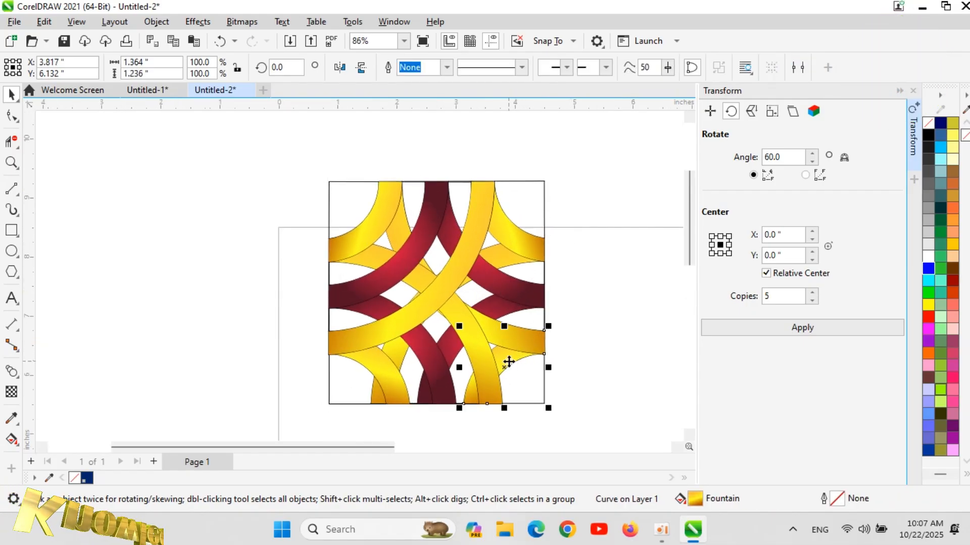
left_click(573, 231)
scroll(573, 230, "down", 1)
scroll(460, 356, "up", 1)
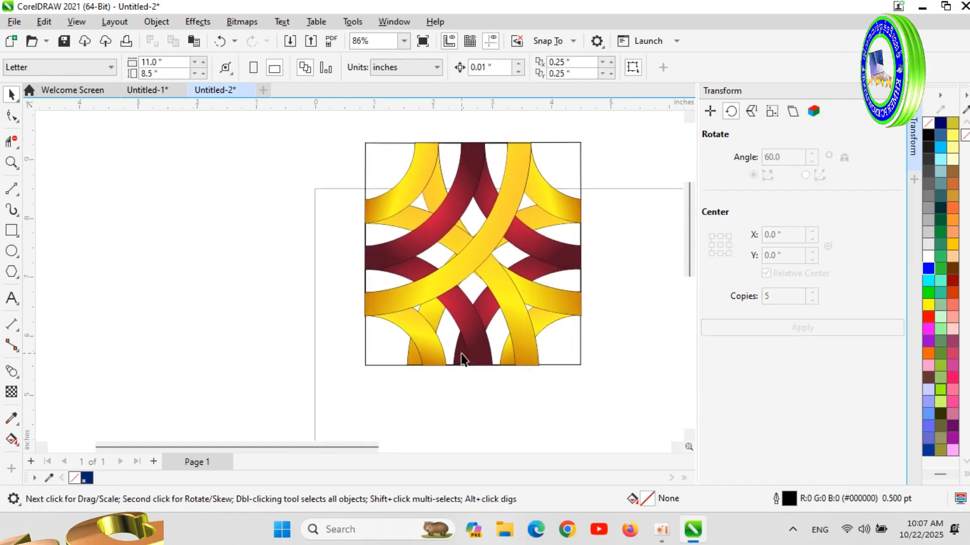
Step: Try to shift the 180° outline group of five objects right to about X 2.38 in, and undo the move
left_click(433, 324)
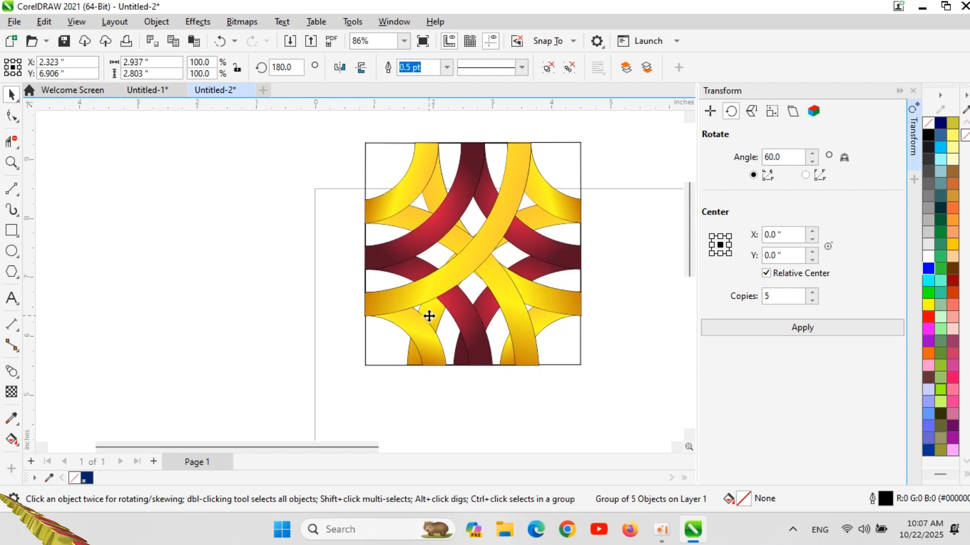
left_click_drag(429, 317, 433, 320)
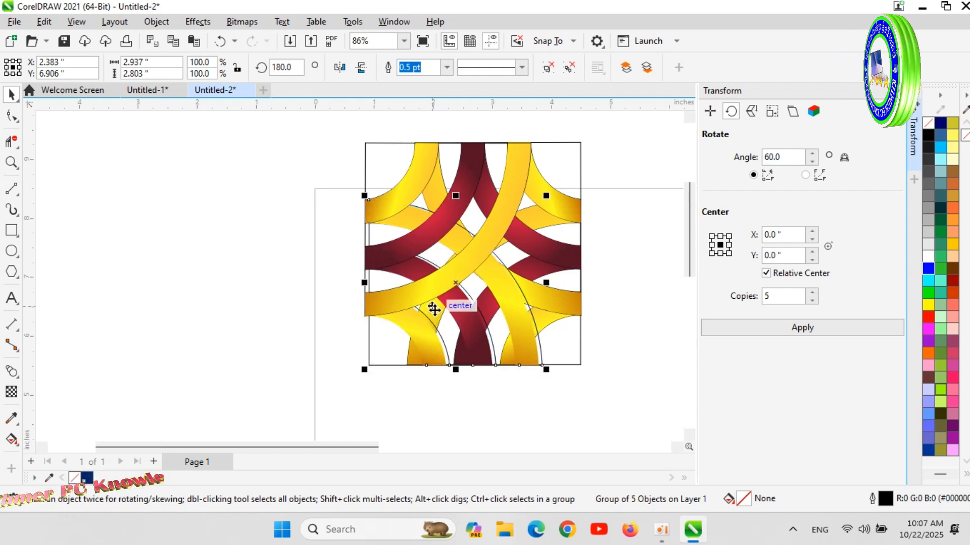
key("ctrl+z")
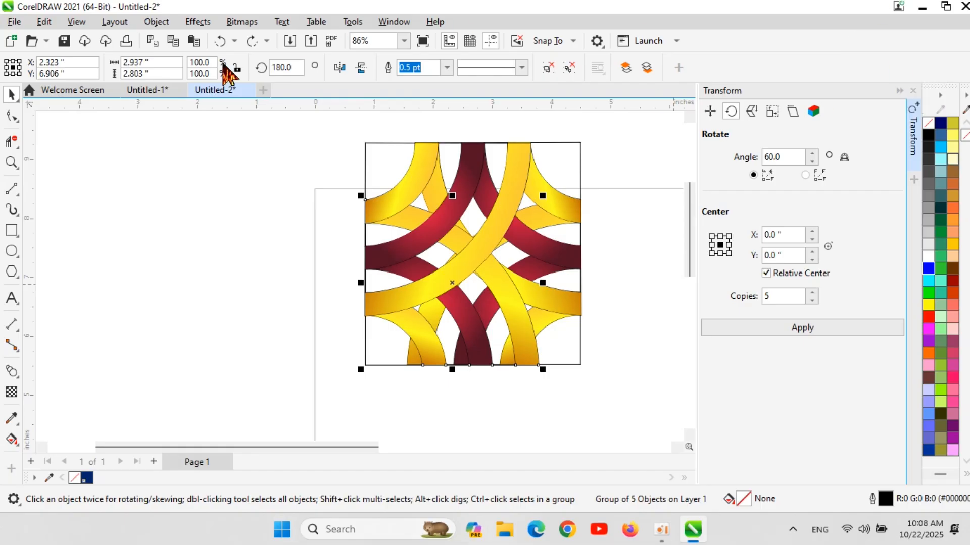
Step: Try to shift the outline group rotated about 90.2° right to about X 3.15 in, and undo the move
scroll(385, 402, "up", 4)
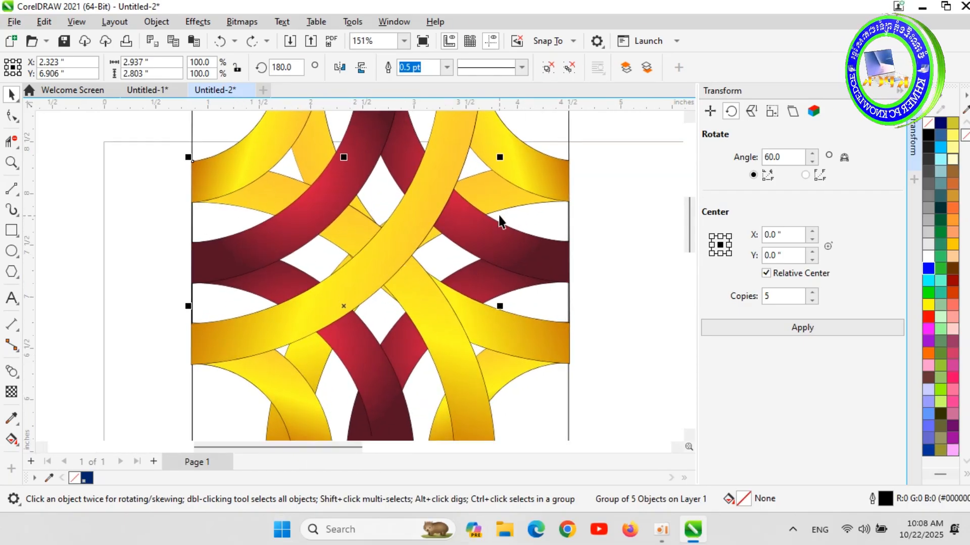
left_click_drag(494, 196, 499, 195)
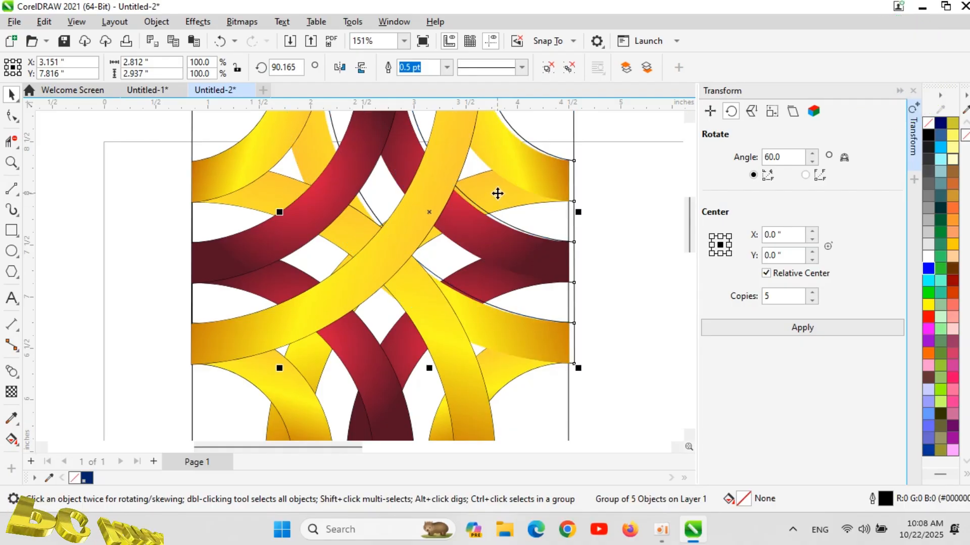
key("ctrl+z")
Step: Select all objects of the interlaced design, set their outline width to None, and clear the selection
scroll(520, 328, "down", 4)
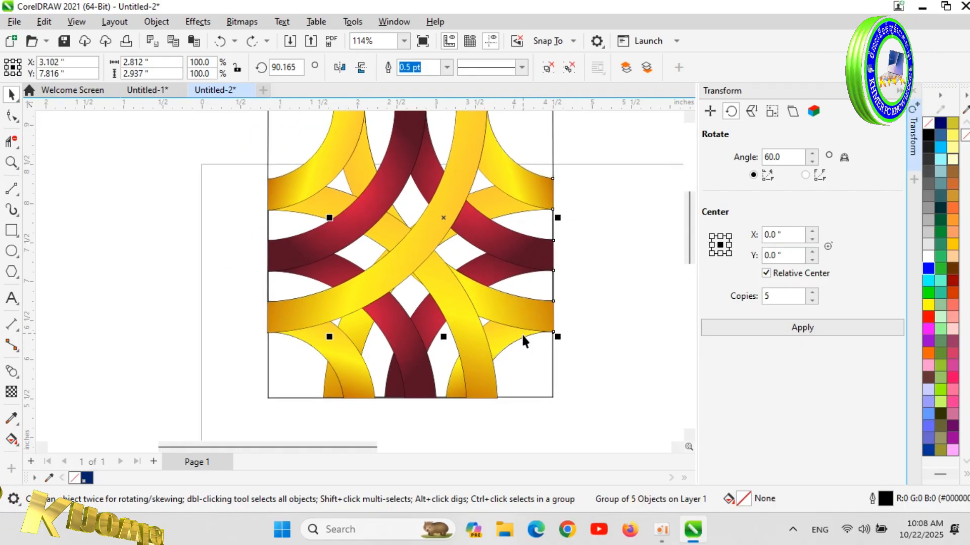
left_click_drag(330, 178, 654, 451)
left_click(628, 67)
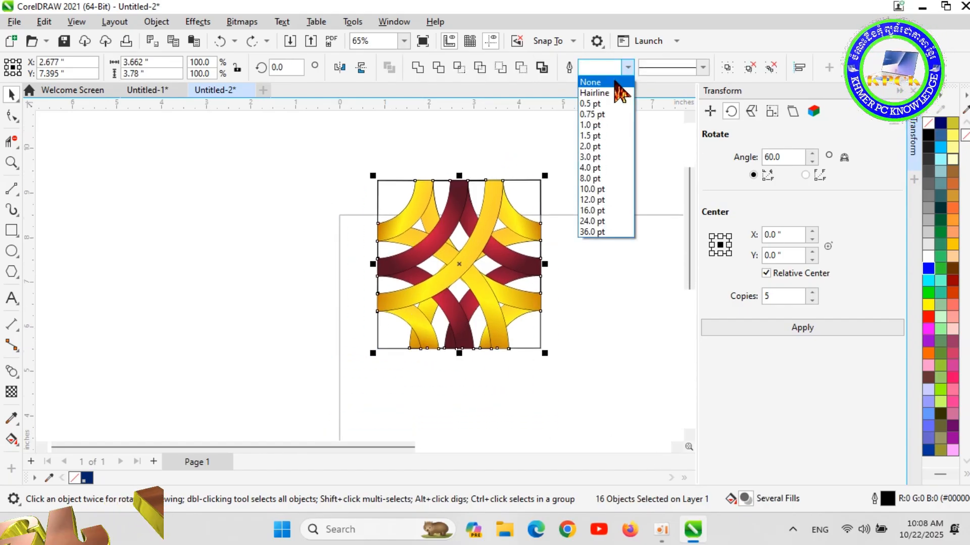
left_click(604, 80)
scroll(610, 250, "up", 2)
left_click(579, 298)
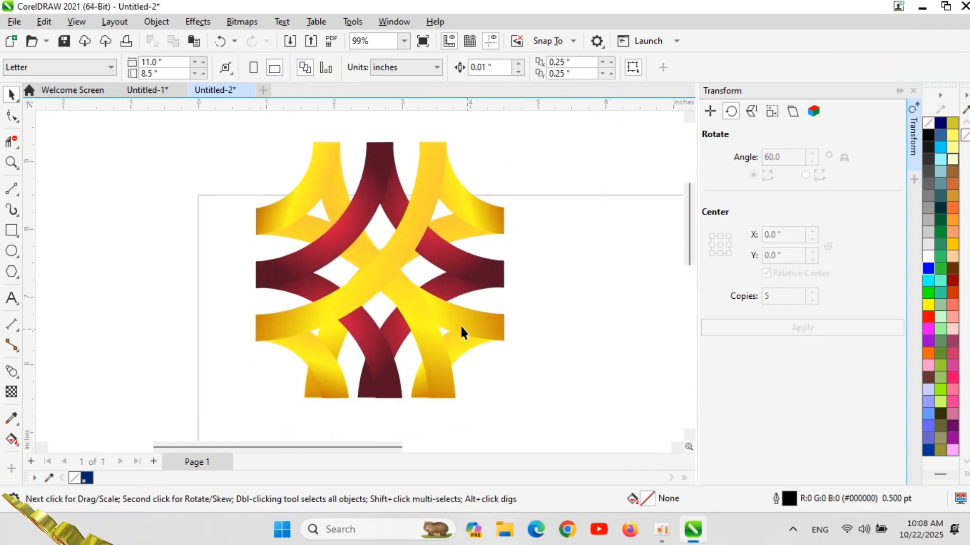
Step: Try to move the gold band ending at the design's lower-left corner right to about X 3.31, Y 6.91 in, and undo it
scroll(296, 345, "up", 1)
left_click(343, 341)
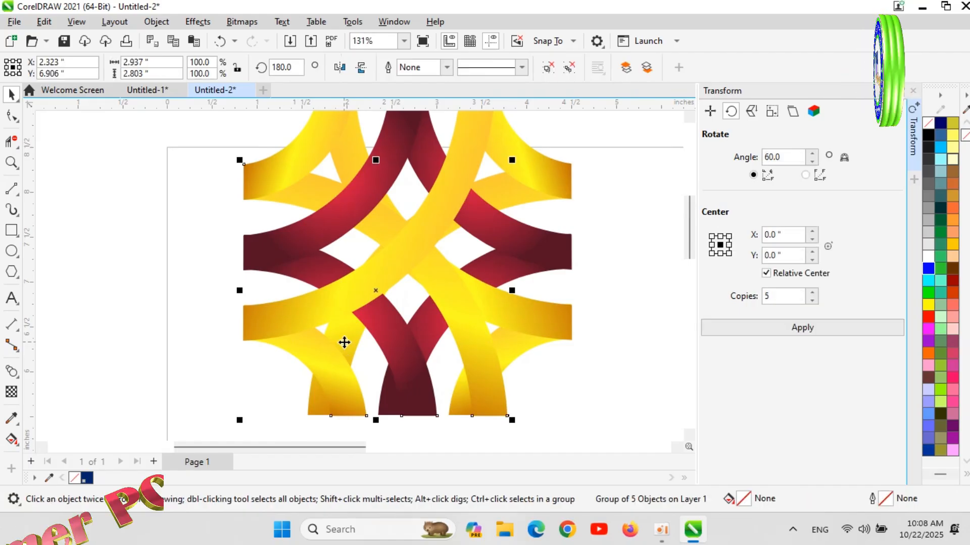
left_click(314, 411, "ctrl")
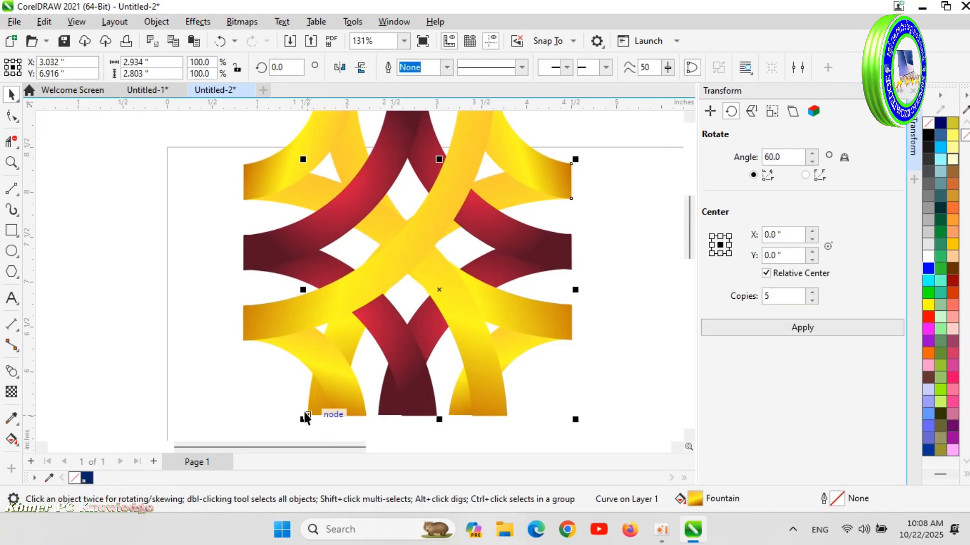
left_click_drag(325, 408, 335, 407)
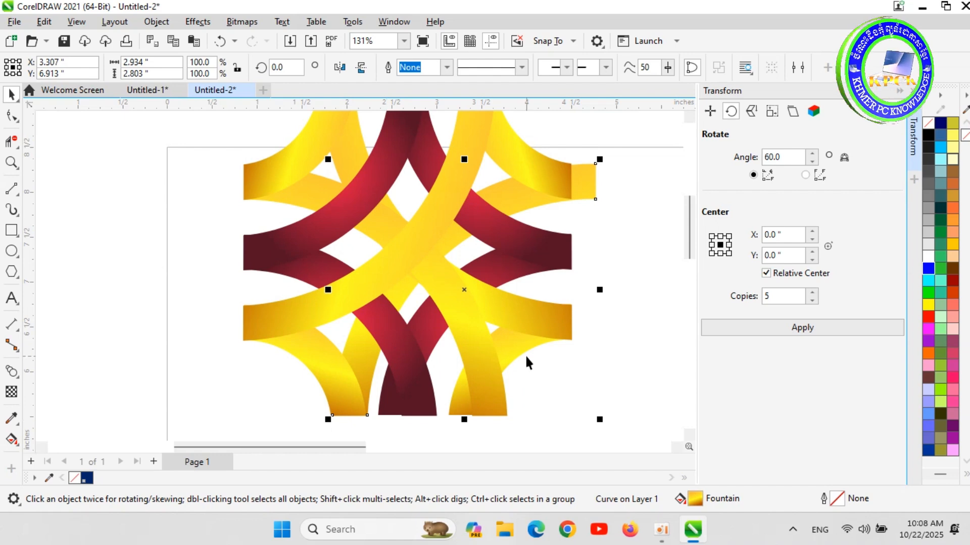
scroll(505, 258, "down", 2)
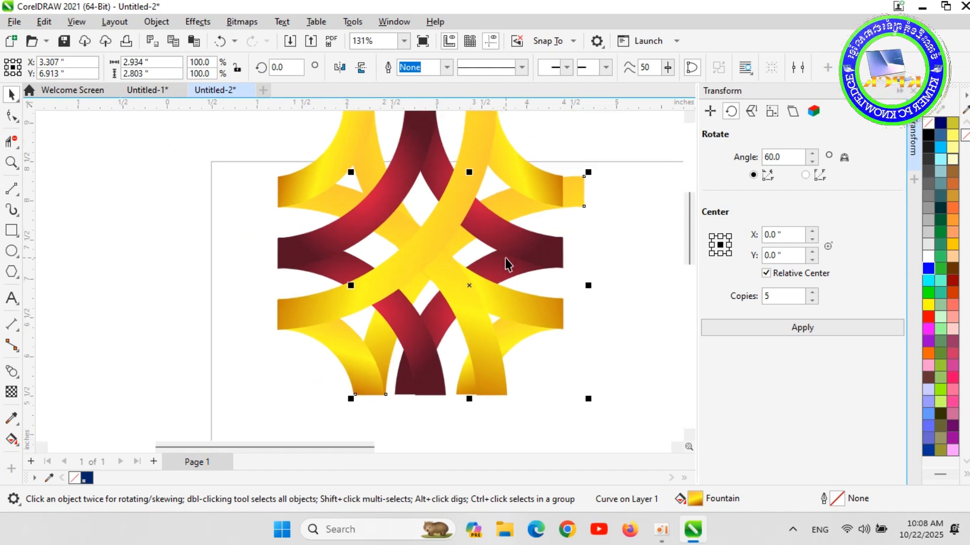
scroll(585, 174, "up", 3)
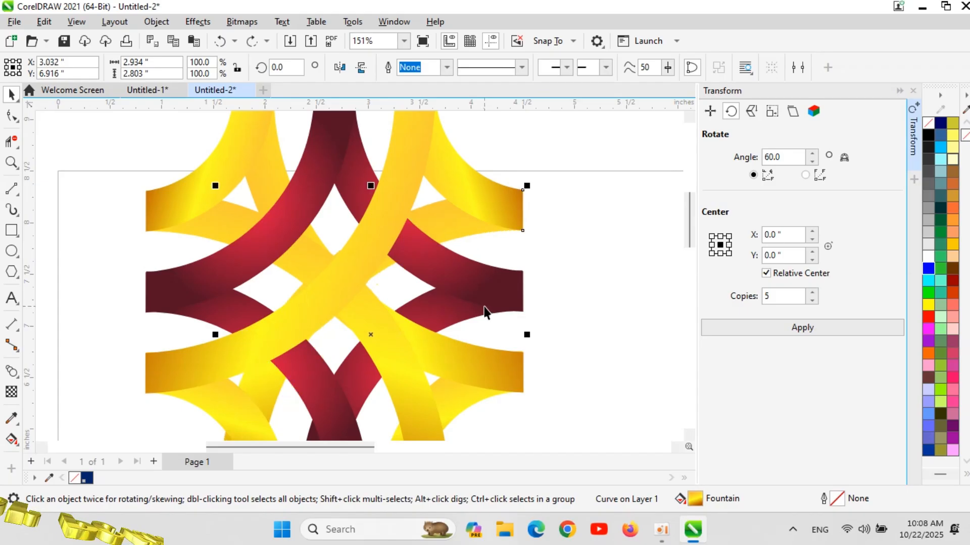
Step: Deselect everything, examine the interlaced logo in a full-screen preview, and return to the normal view
scroll(486, 313, "down", 4)
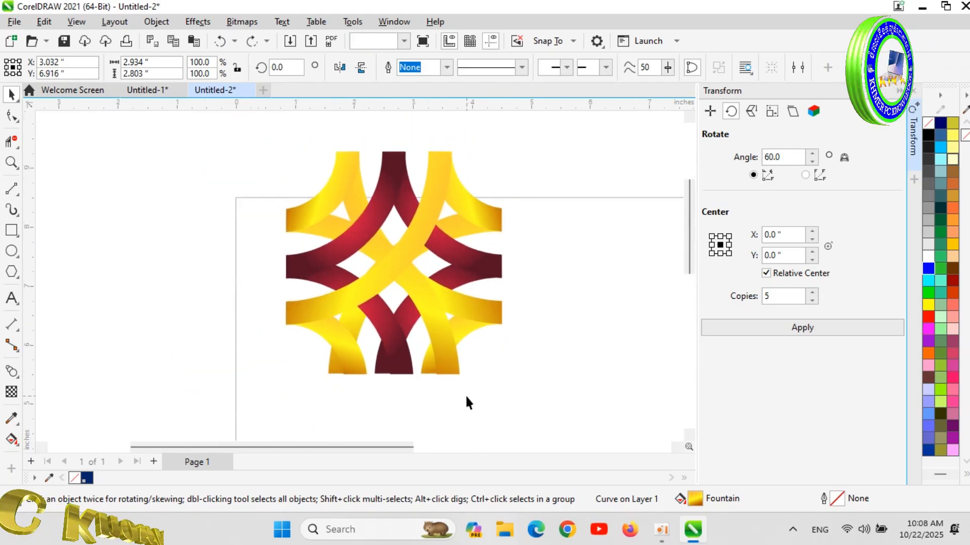
left_click(465, 396)
scroll(461, 385, "down", 2)
scroll(371, 409, "up", 4)
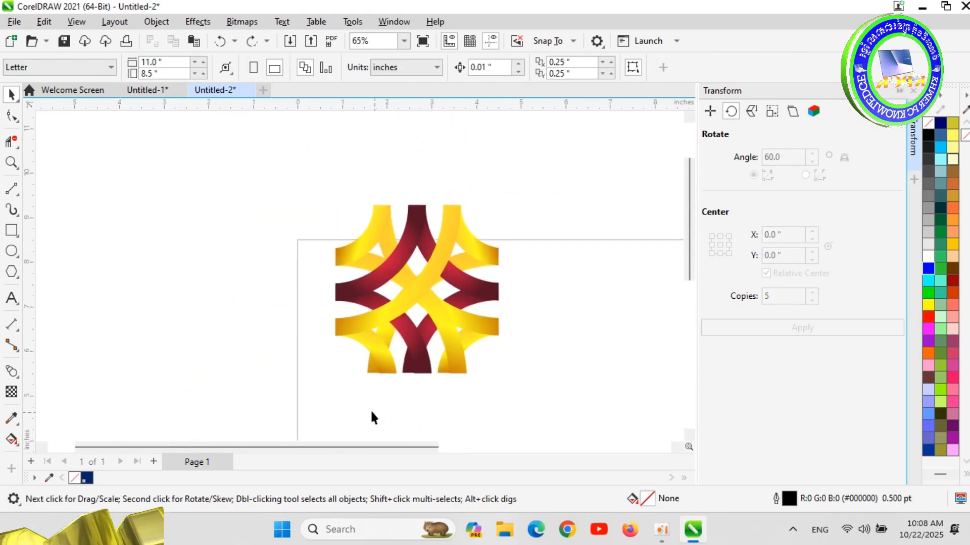
scroll(281, 389, "down", 2)
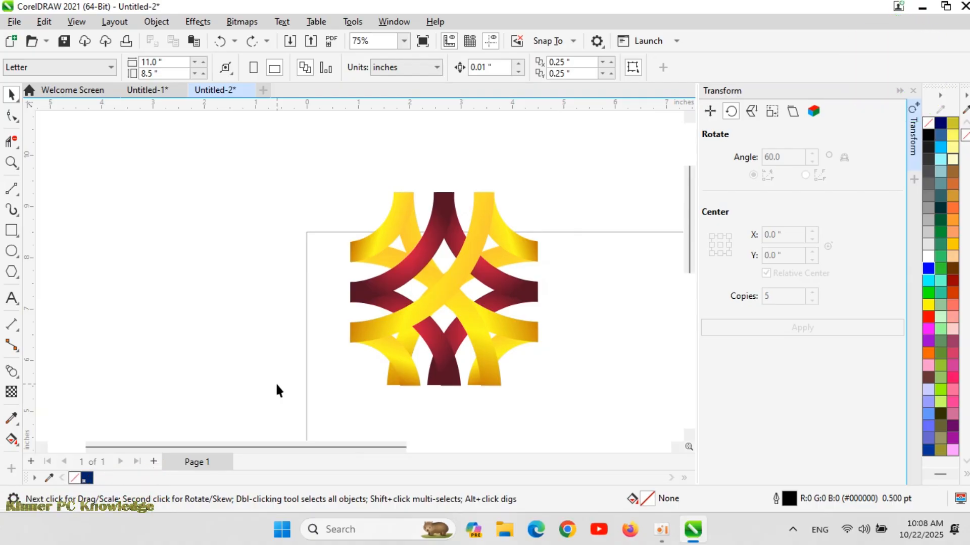
key("F9")
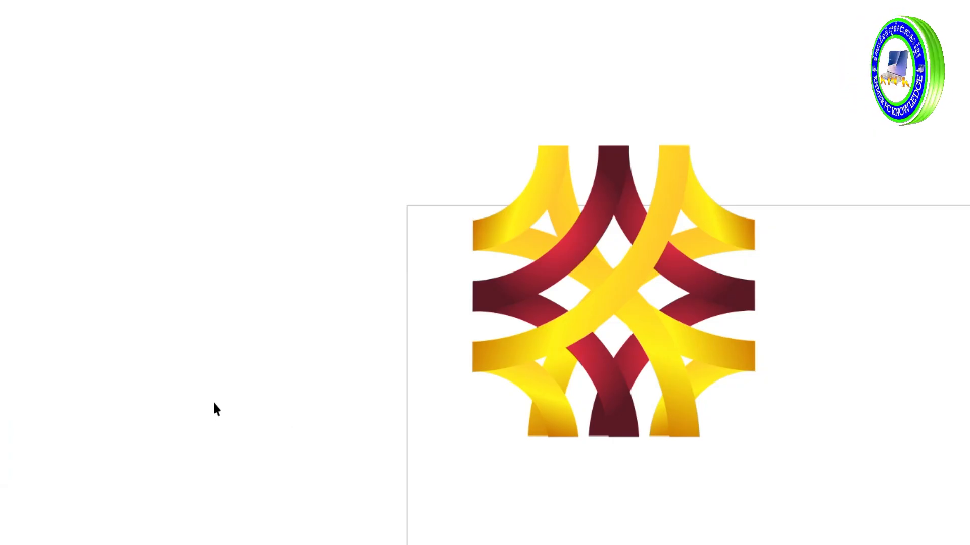
key("F9")
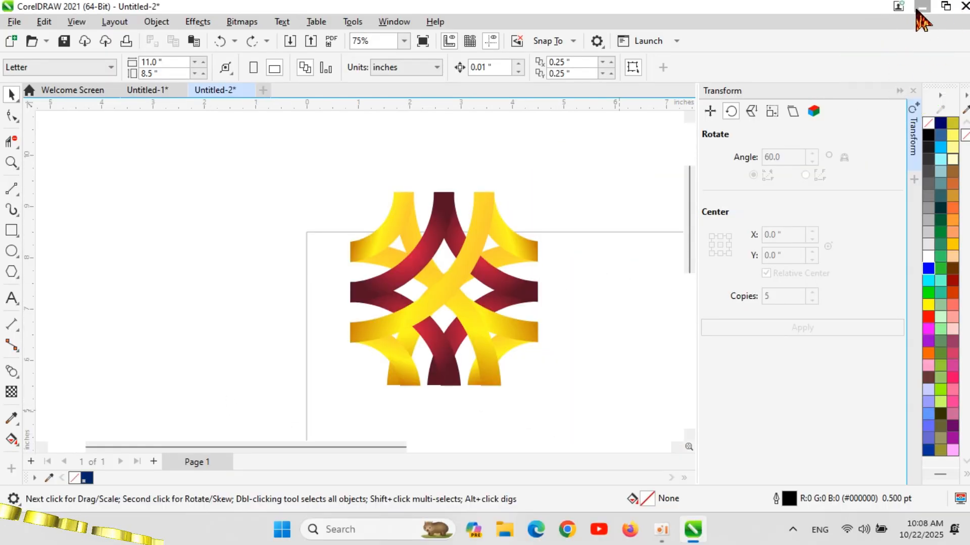